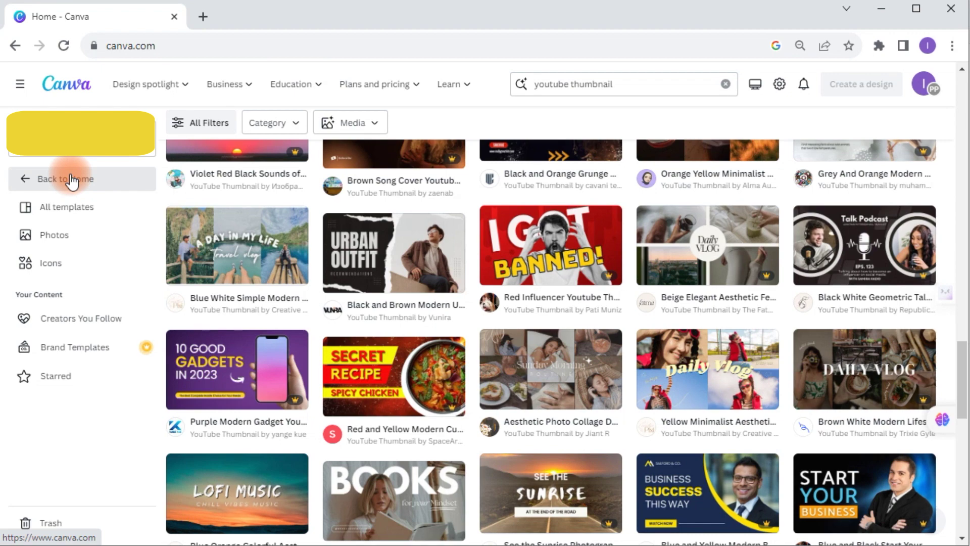
Return to the home page and search the templates for "youtube thumbnail"
click(72, 180)
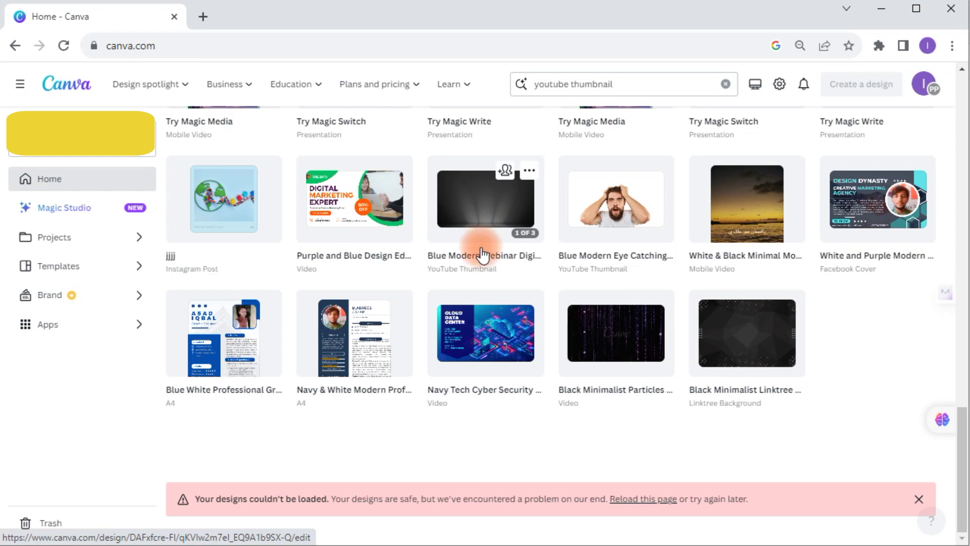
scroll(525, 235, up, 10)
scroll(533, 233, up, 15)
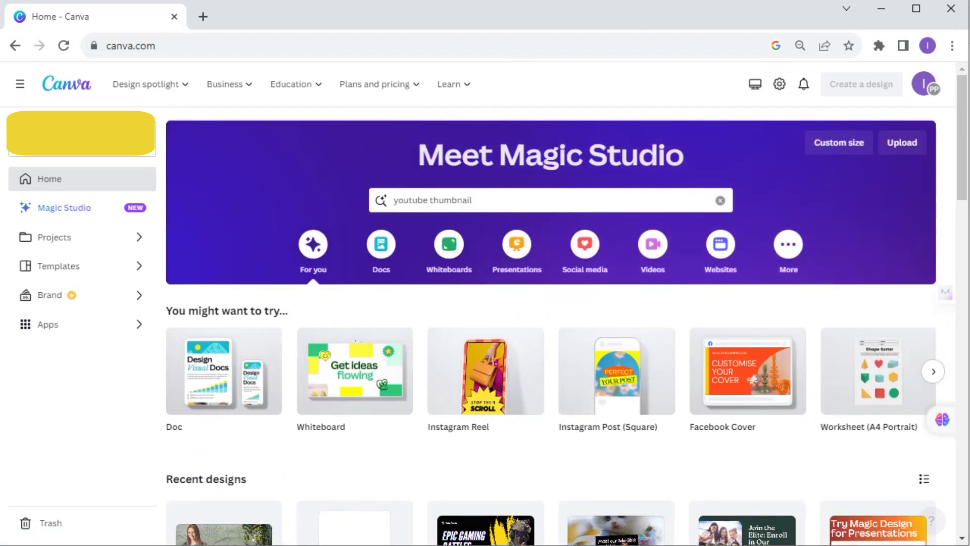
key(Return)
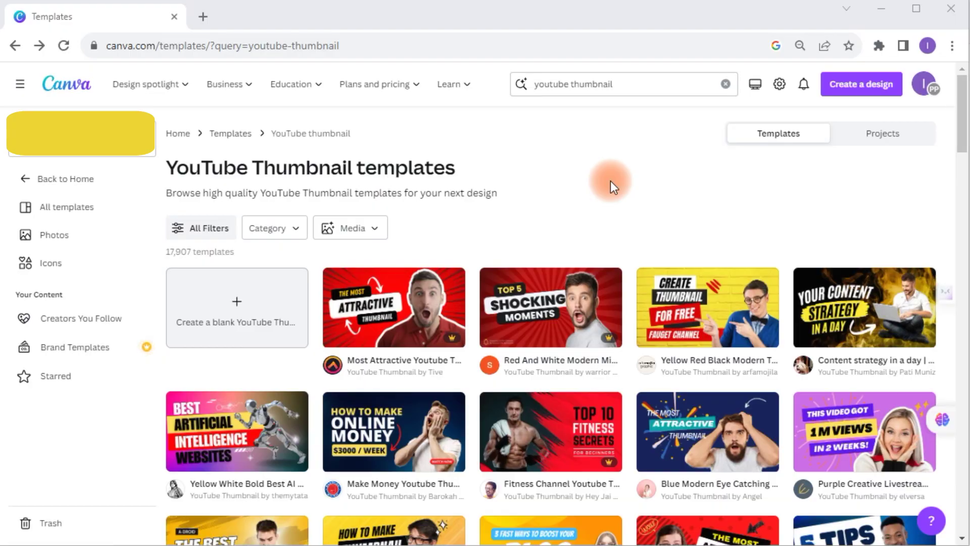
click(650, 89)
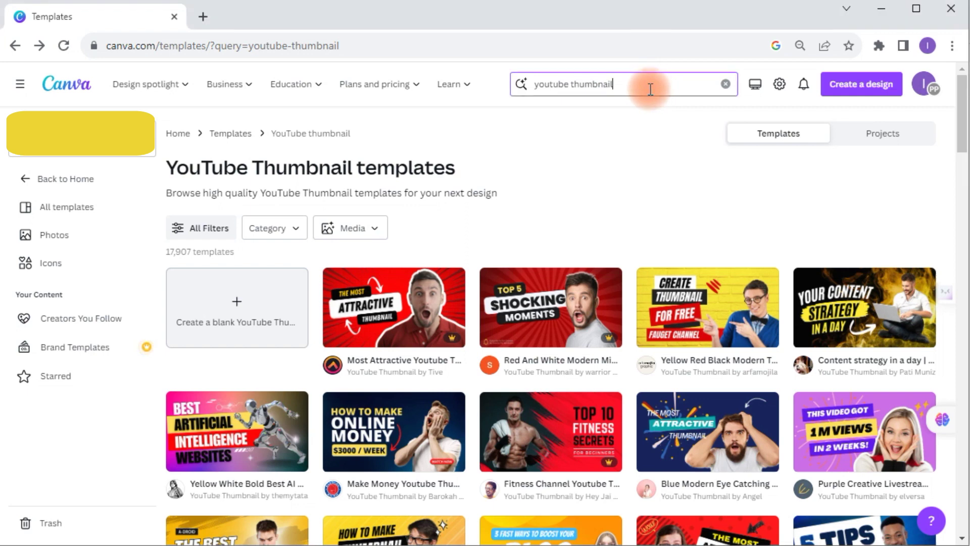
double_click(639, 87)
click(645, 87)
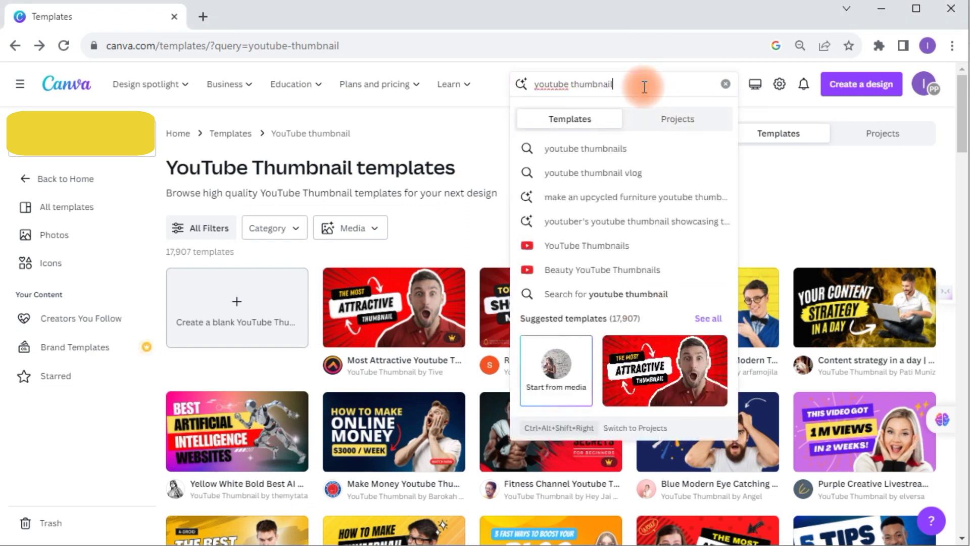
key(Return)
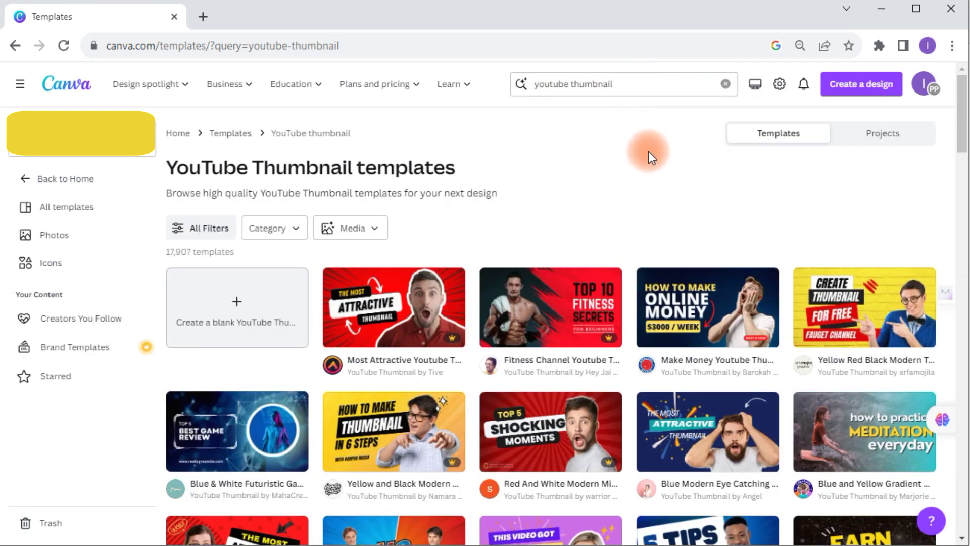
Star the Make Money Youtube Thumbnail template in the results and open it for customizing
scroll(647, 198, down, 2)
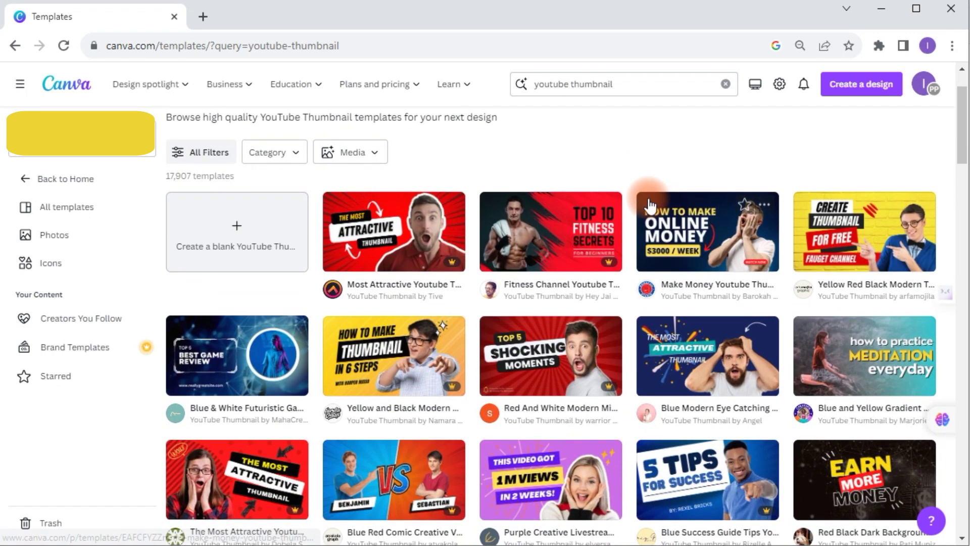
scroll(649, 205, down, 3)
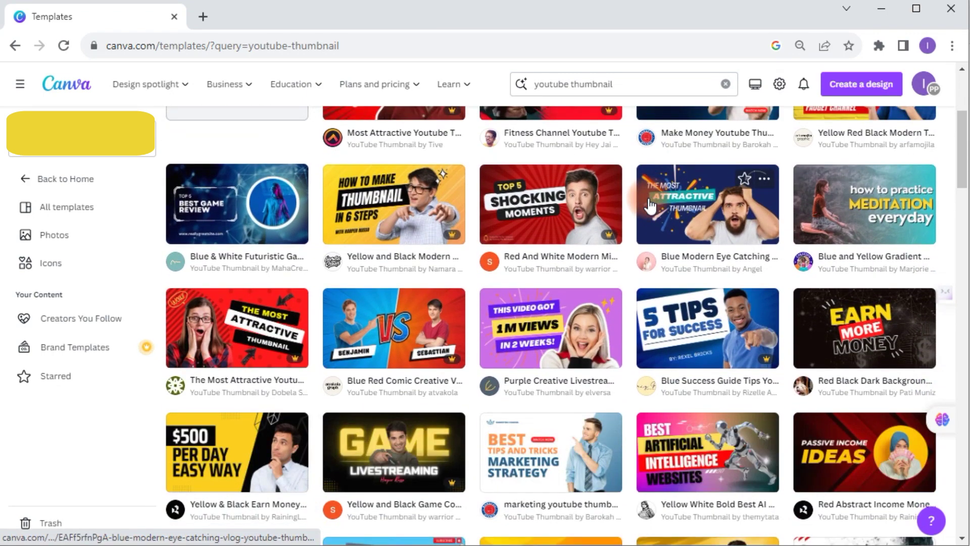
scroll(649, 204, up, 3)
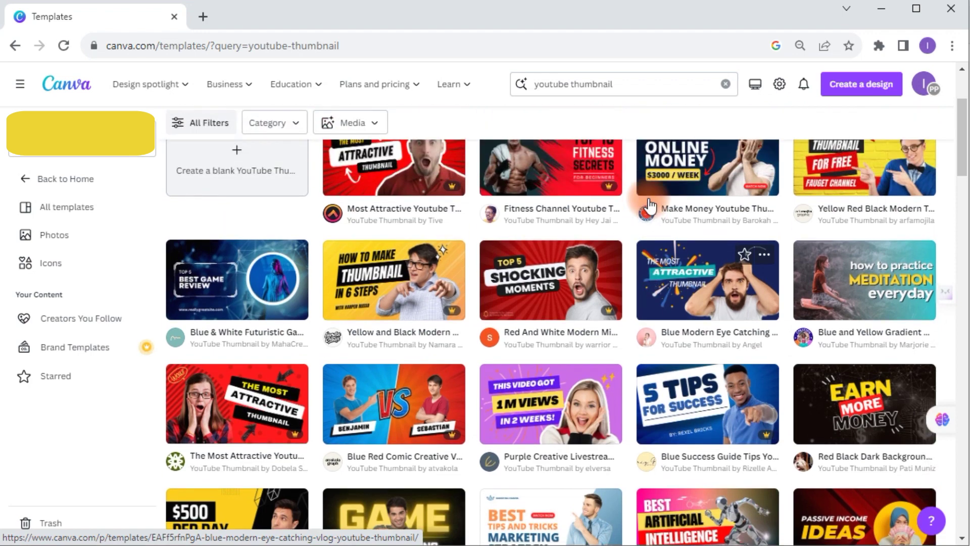
scroll(650, 204, up, 2)
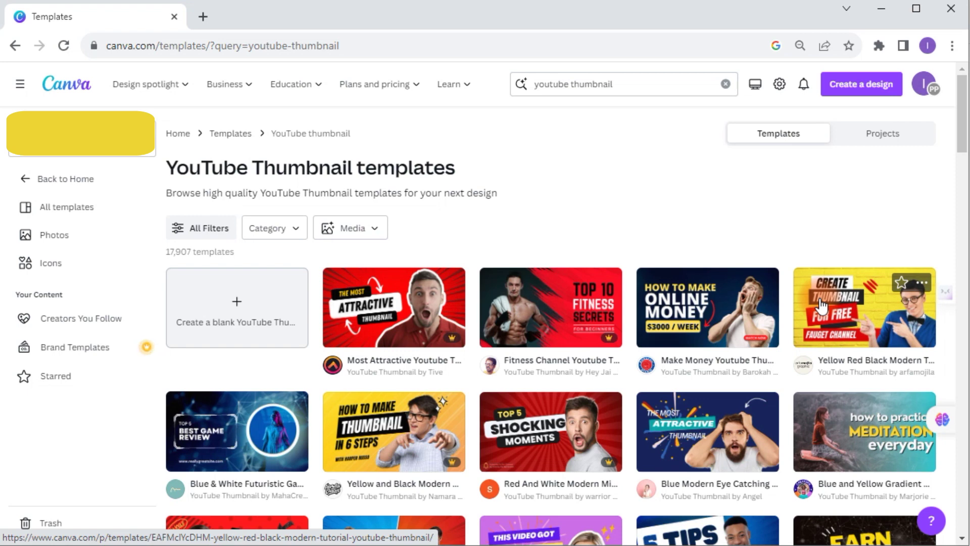
click(744, 283)
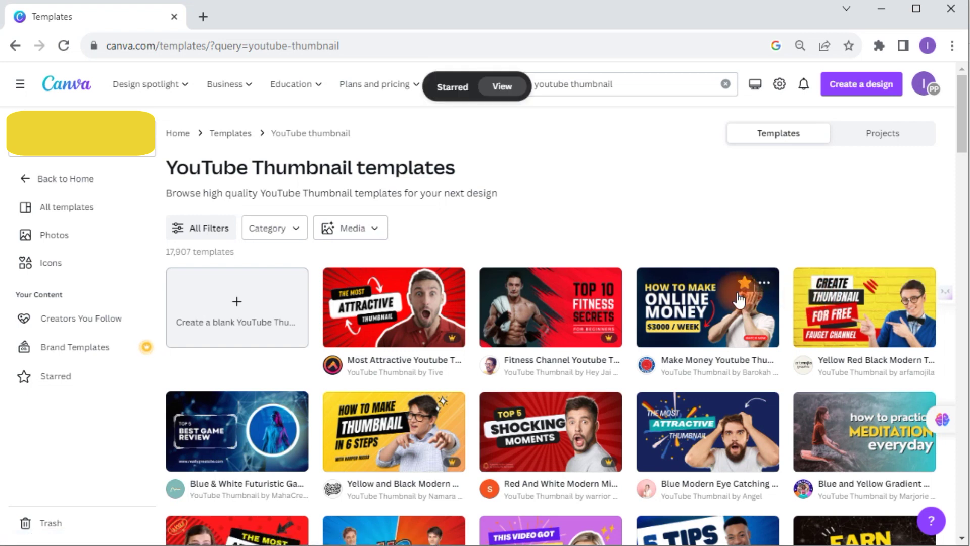
click(710, 318)
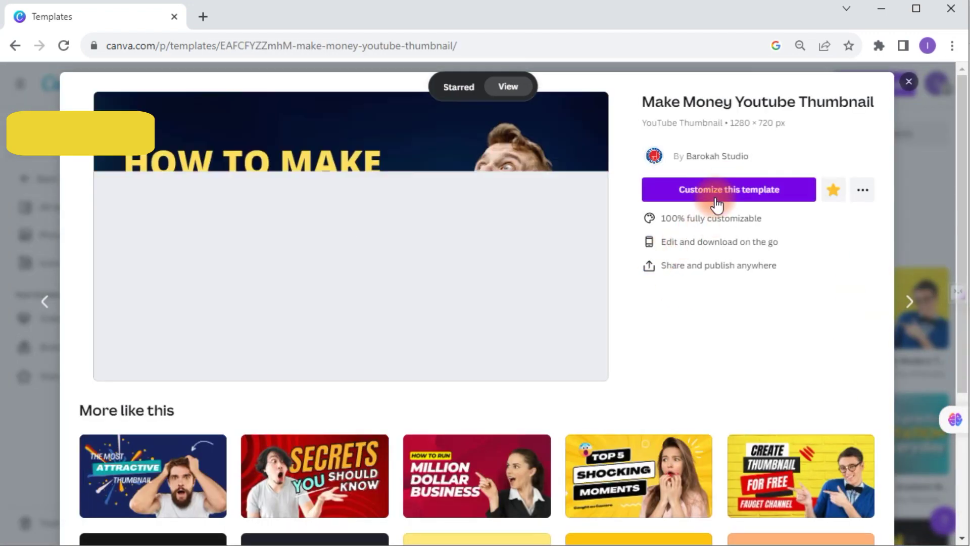
click(715, 192)
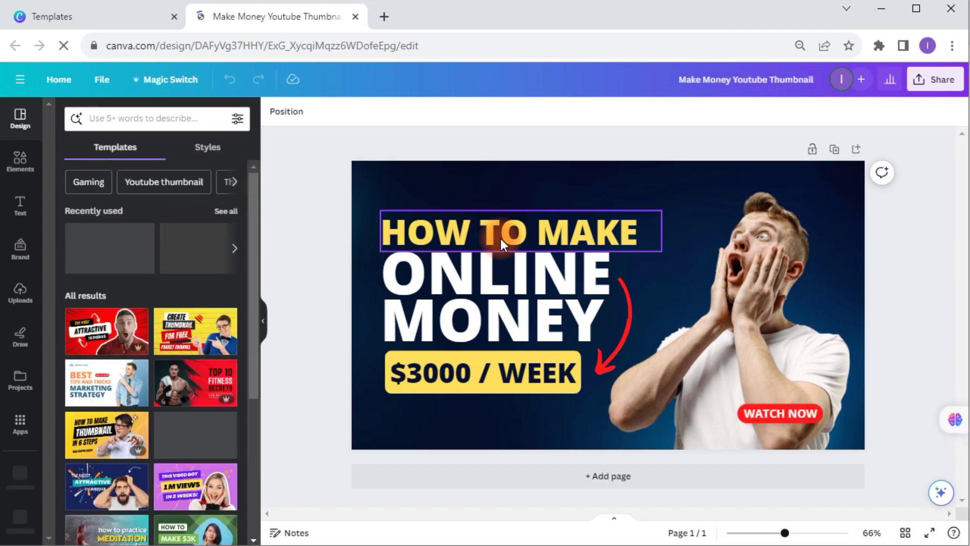
Add two pages, applying the yellow "Create Thumbnail for Free" template to page 2 and the orange "10 Steps for Starting a Business" template to page 3
click(599, 476)
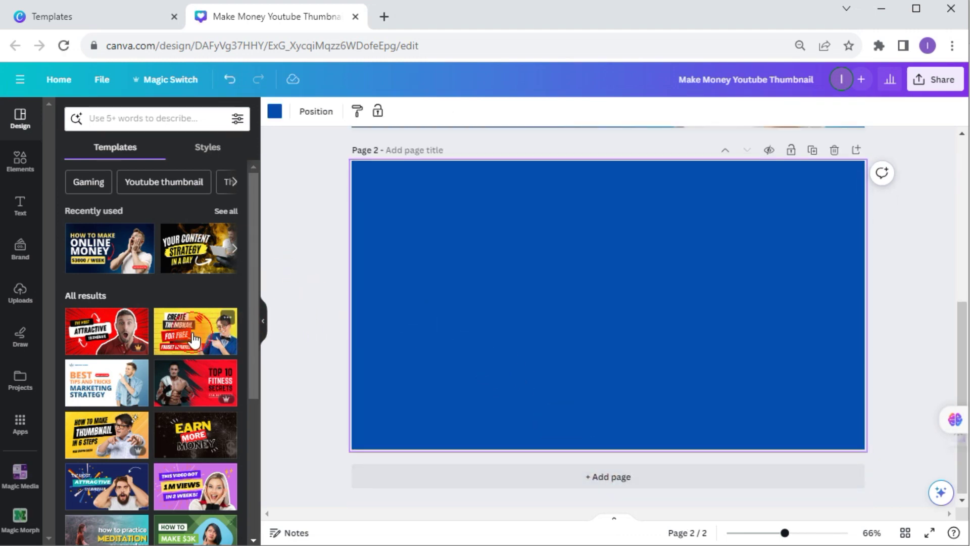
click(211, 341)
click(615, 480)
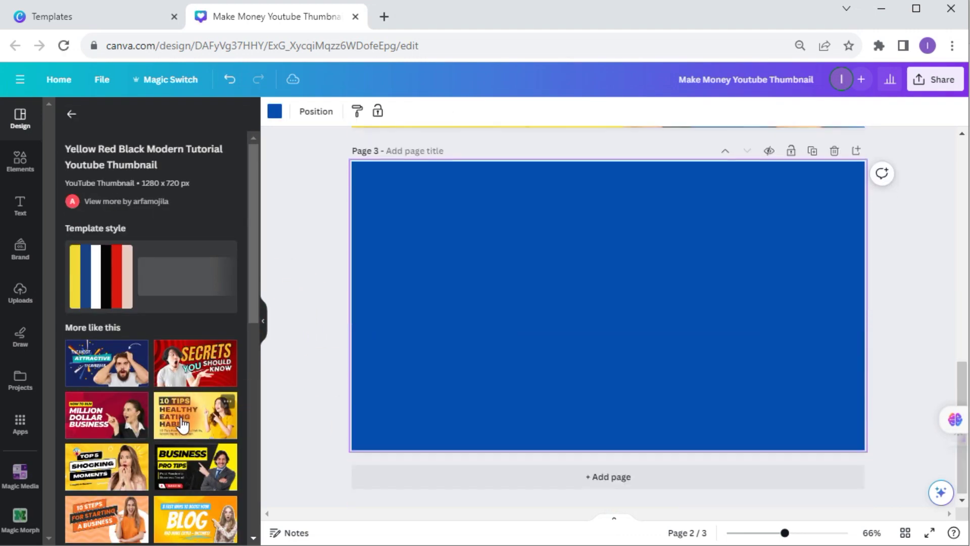
scroll(181, 427, down, 3)
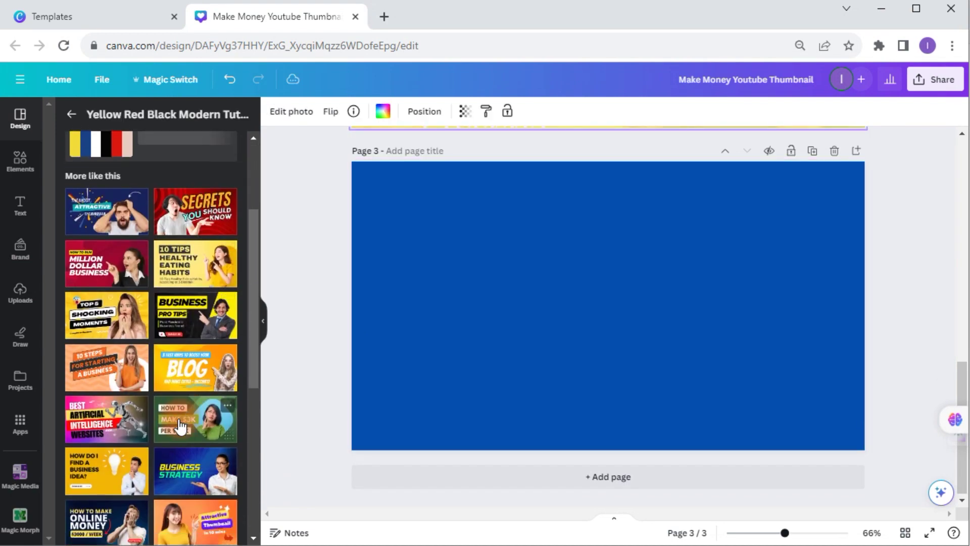
click(102, 369)
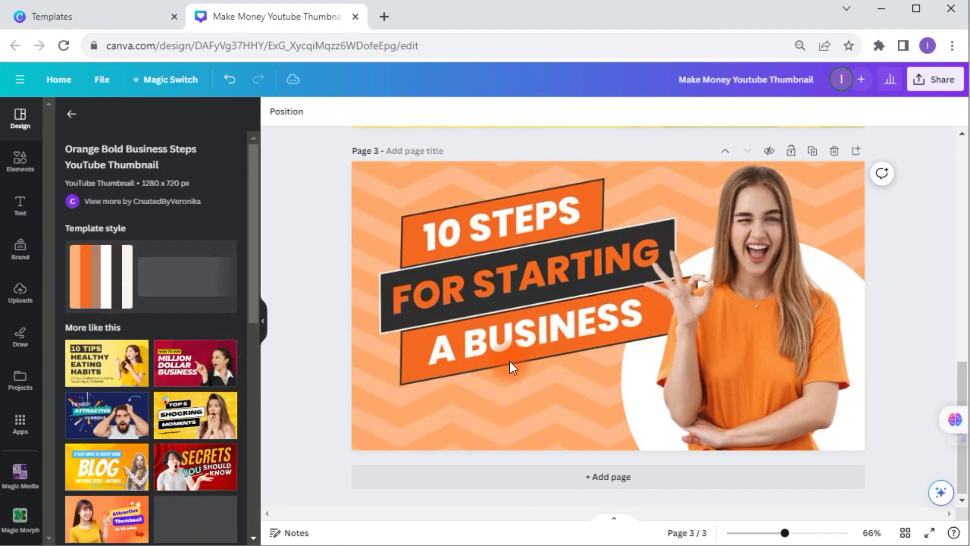
Delete the shocked man's cutout photo from page 1
scroll(528, 338, up, 4)
scroll(528, 338, up, 8)
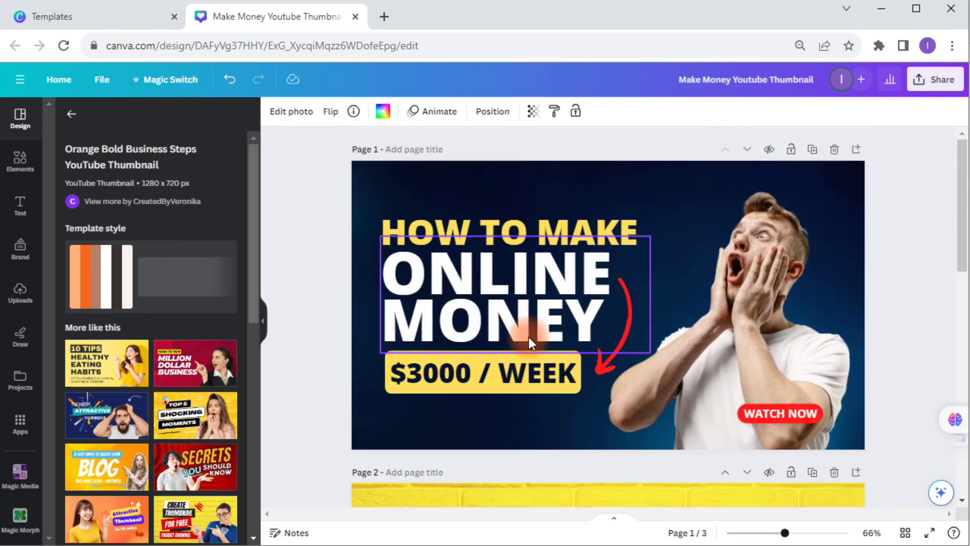
scroll(529, 338, down, 3)
scroll(678, 271, up, 2)
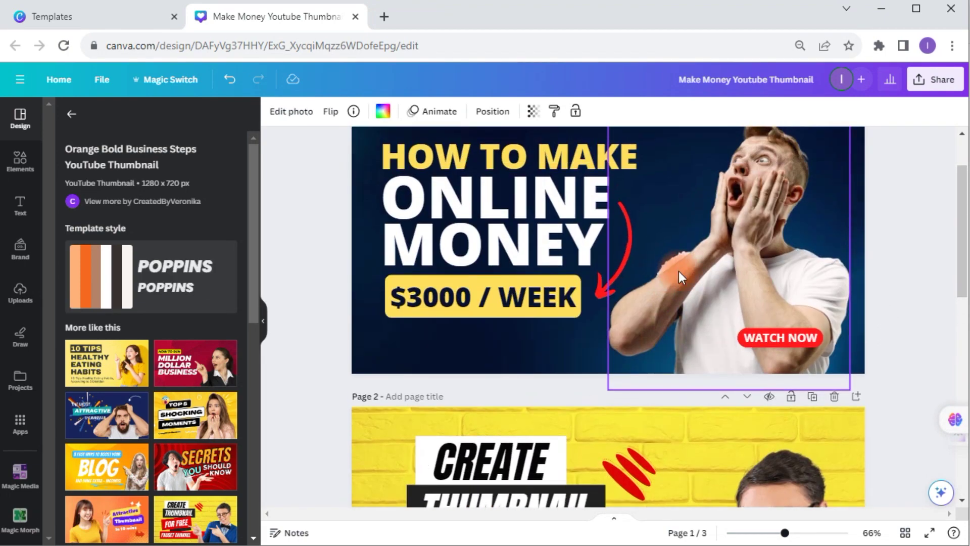
click(744, 251)
key(Delete)
Move the cutout photo of the woman in the orange shirt from page 3 onto page 1, beside the headline
scroll(744, 271, down, 10)
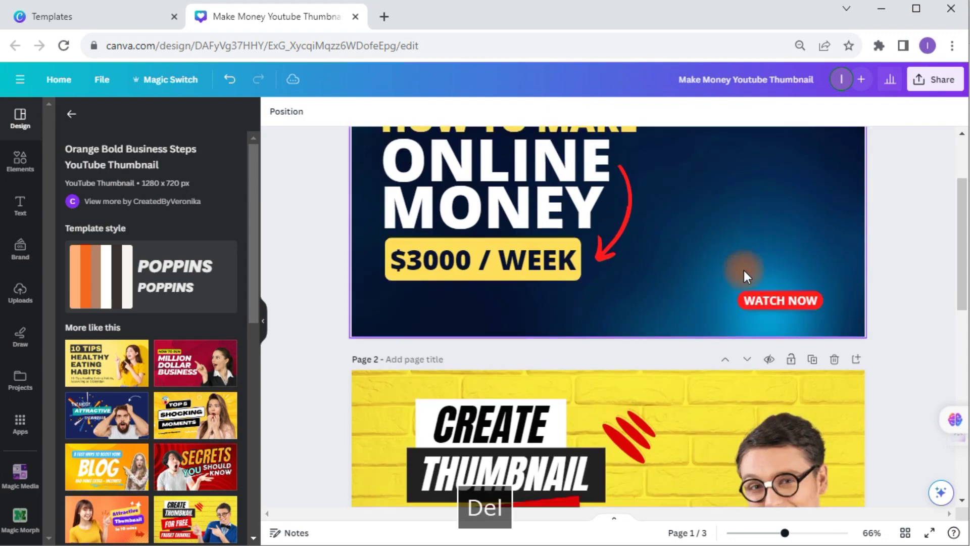
click(755, 313)
scroll(752, 379, up, 3)
drag(750, 442, 751, 132)
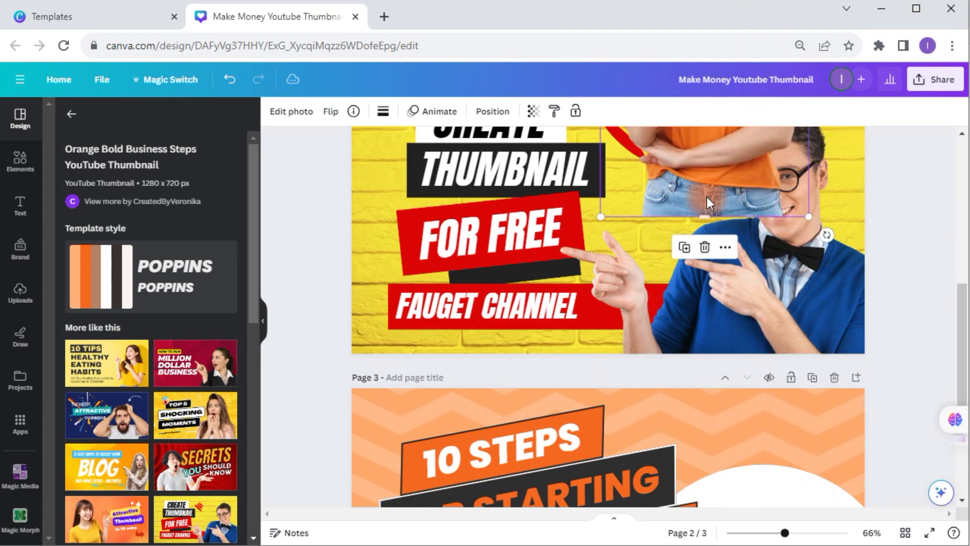
scroll(737, 330, up, 5)
drag(732, 303, 757, 240)
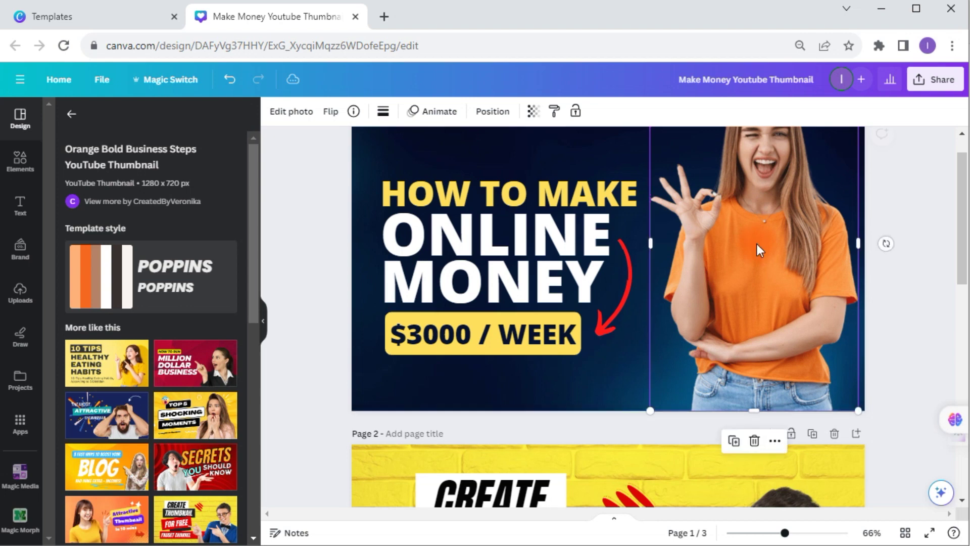
Shrink the woman's photo on page 1 to the page height and place it right of the red arrow
scroll(759, 244, up, 1)
drag(858, 147, 859, 147)
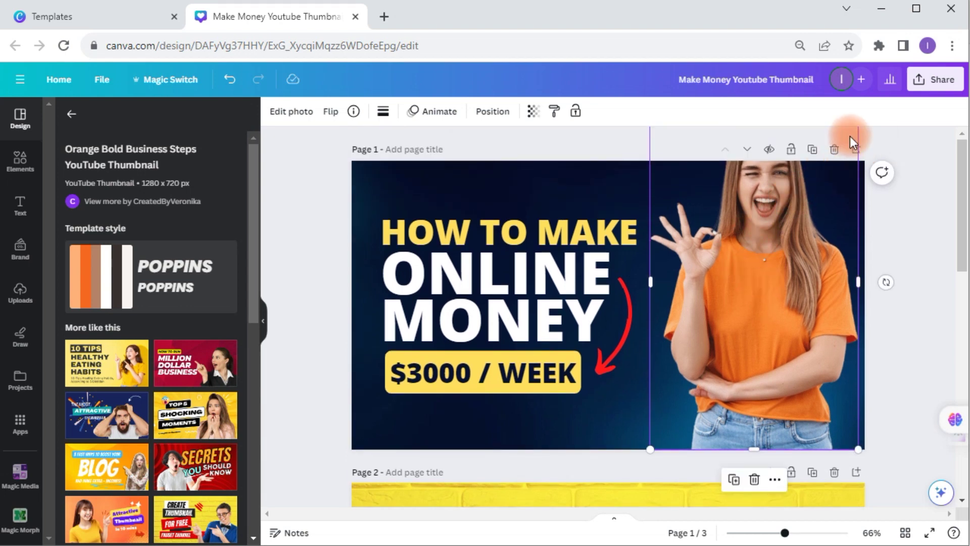
drag(862, 449, 776, 317)
drag(713, 235, 780, 357)
drag(717, 247, 660, 163)
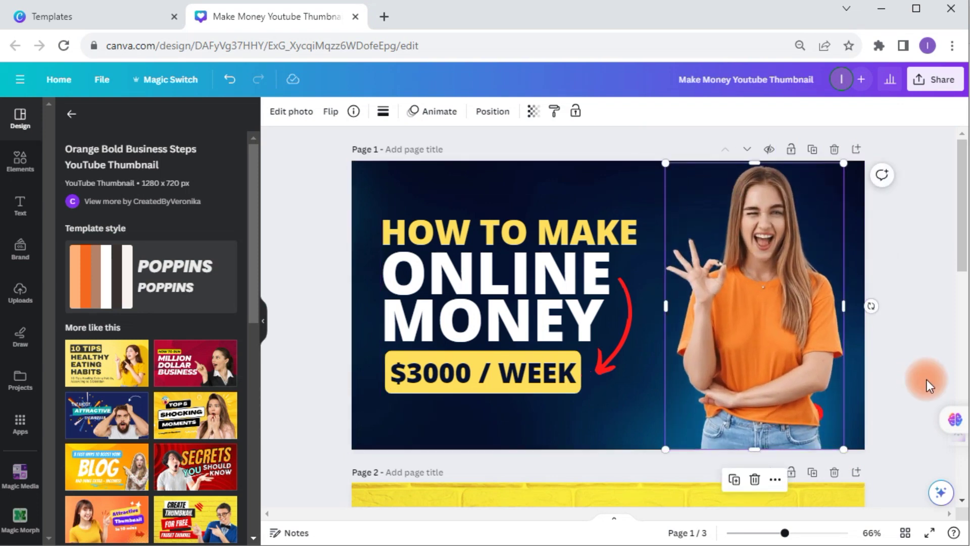
Detach the dark blue image from page 1's background and delete it
scroll(703, 361, down, 3)
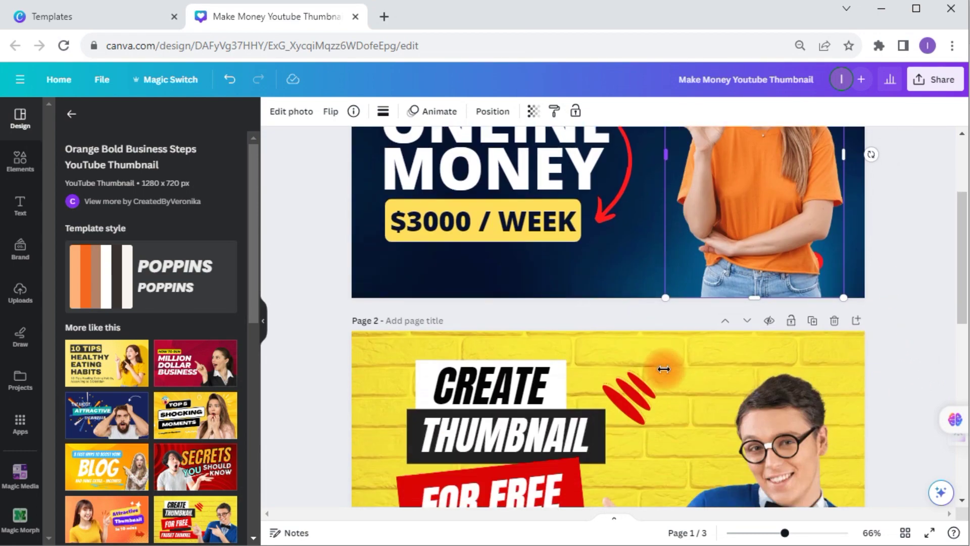
scroll(519, 384, down, 3)
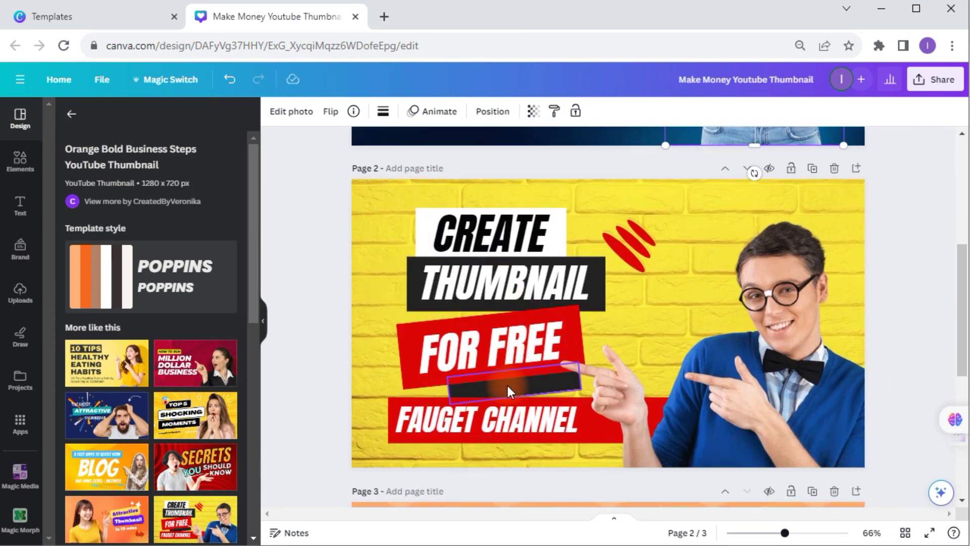
scroll(507, 386, down, 6)
scroll(507, 385, up, 3)
scroll(507, 386, up, 5)
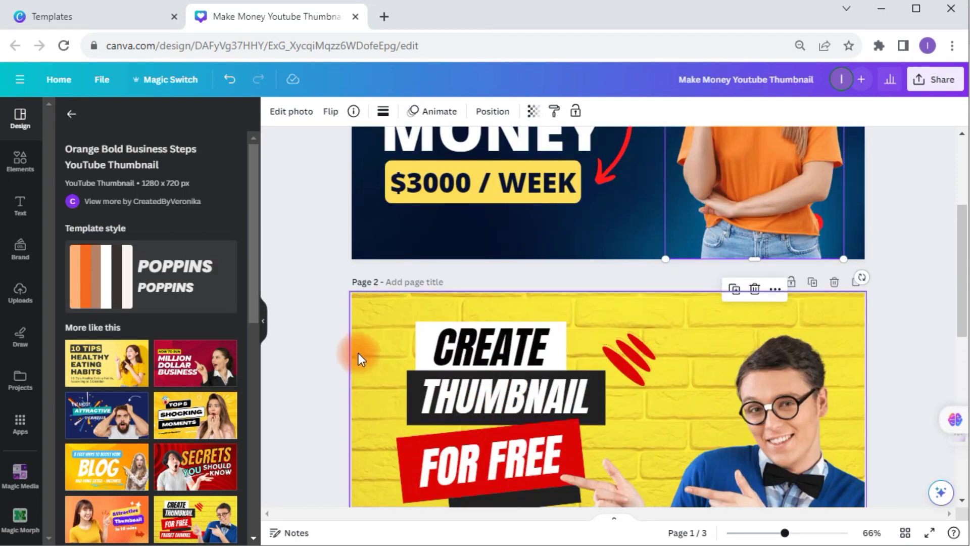
click(368, 243)
right_click(367, 244)
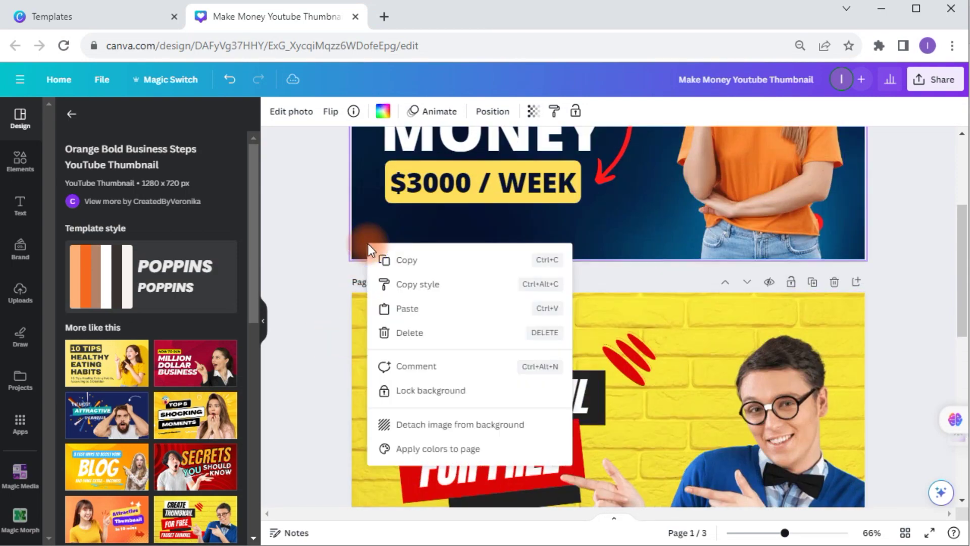
click(445, 425)
scroll(465, 311, up, 3)
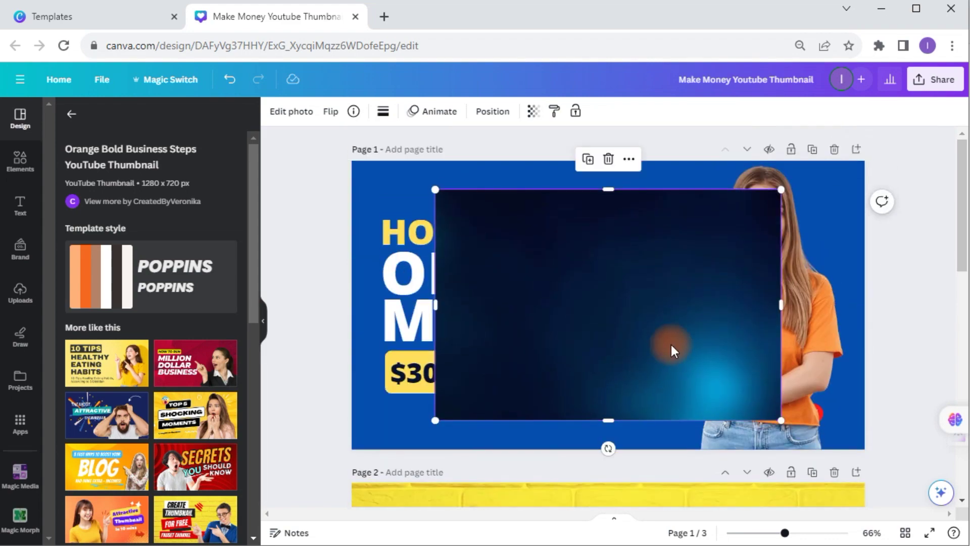
key(Delete)
Remove the remaining solid blue background fill from page 1
scroll(515, 393, down, 3)
click(400, 285)
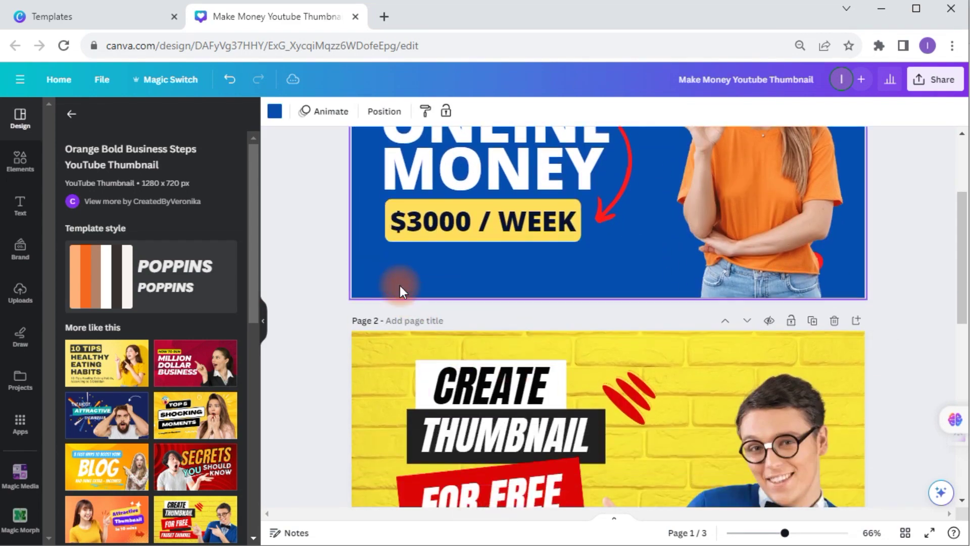
key(Delete)
Detach the yellow brick wall image from page 2's background
scroll(479, 354, up, 3)
scroll(523, 338, down, 6)
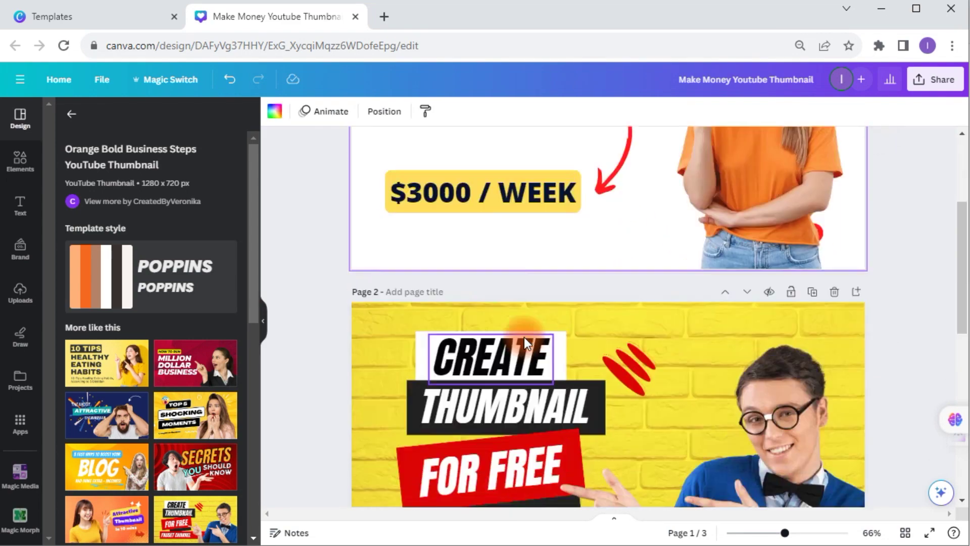
click(368, 251)
right_click(367, 251)
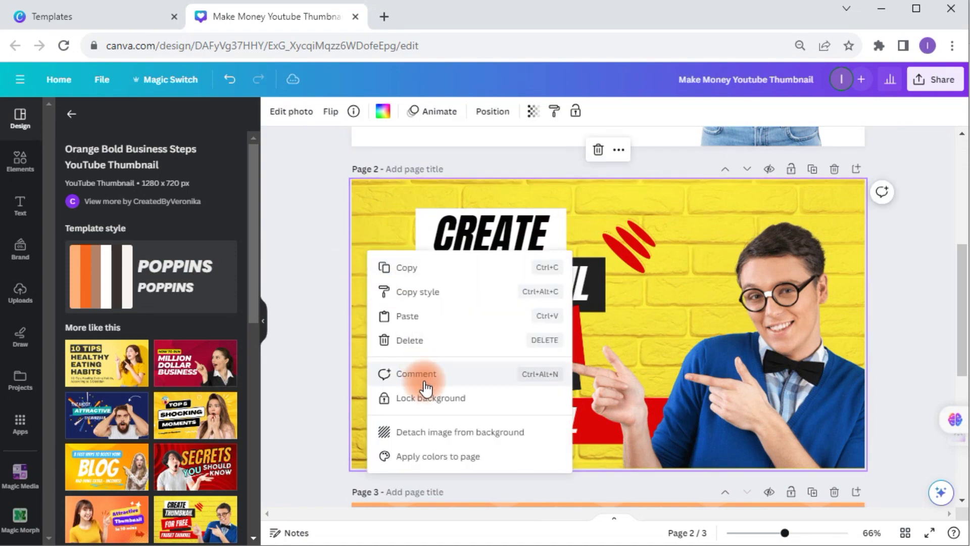
click(432, 431)
scroll(580, 405, up, 5)
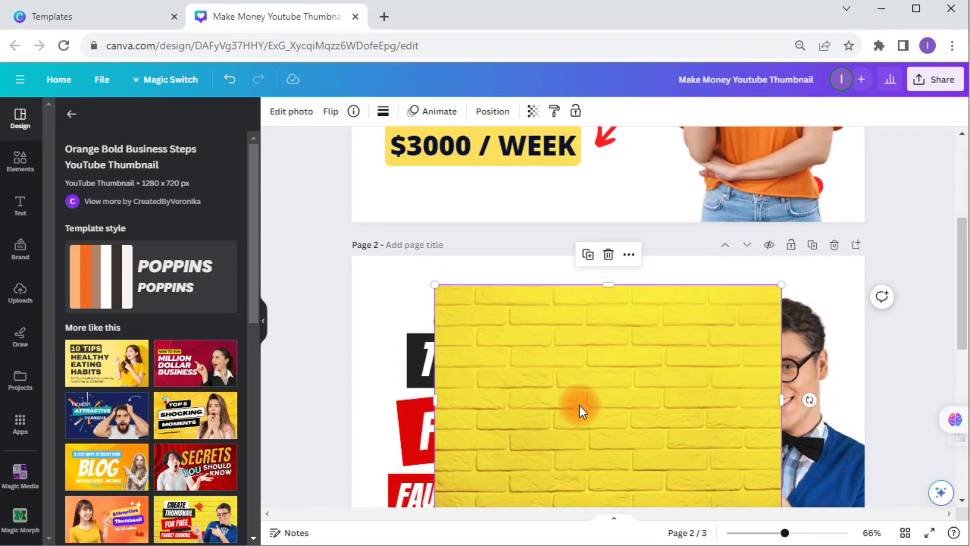
Move the yellow brick wall image to page 1 and set it as that page's background
scroll(577, 417, down, 2)
drag(533, 427, 526, 334)
scroll(522, 269, up, 5)
right_click(526, 335)
click(609, 500)
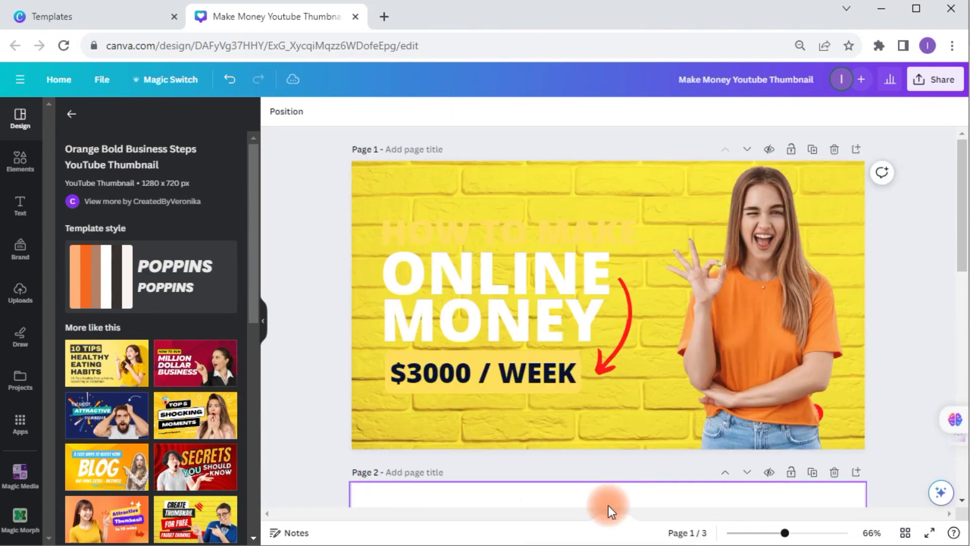
Delete the "HOW TO MAKE ONLINE MONEY" headline and the "$3000 / WEEK" label from page 1
drag(317, 189, 525, 424)
key(Delete)
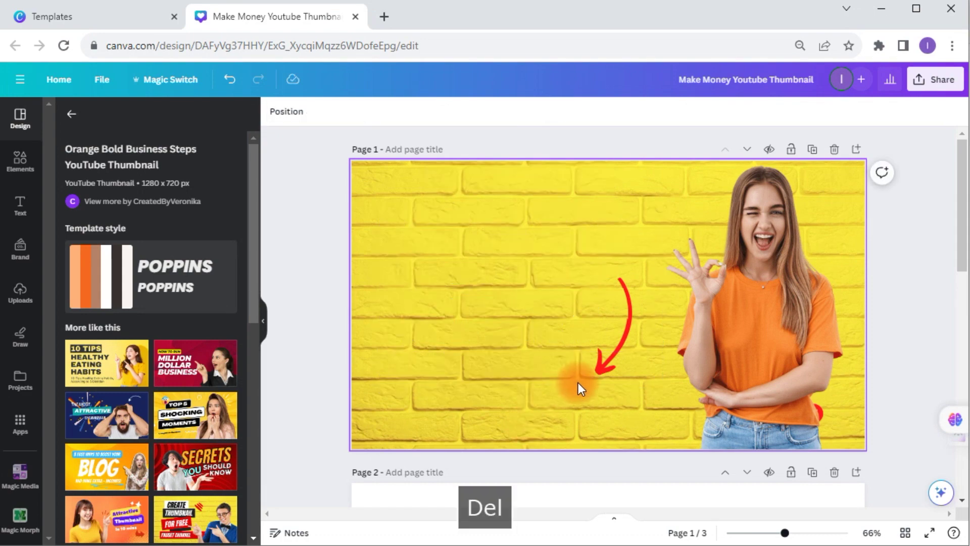
Move the "CREATE THUMBNAIL FOR FREE" and "FAUGET CHANNEL" text blocks with their backing shapes from page 2 to page 1, left of the woman
scroll(547, 365, down, 8)
scroll(548, 365, up, 3)
drag(324, 197, 553, 456)
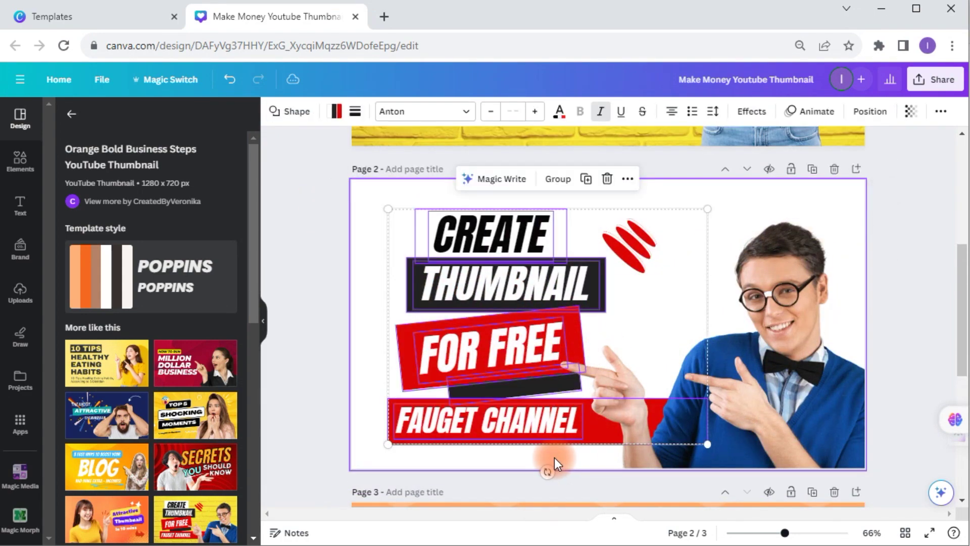
scroll(505, 444, up, 4)
drag(500, 443, 473, 172)
scroll(489, 299, up, 2)
drag(452, 272, 455, 248)
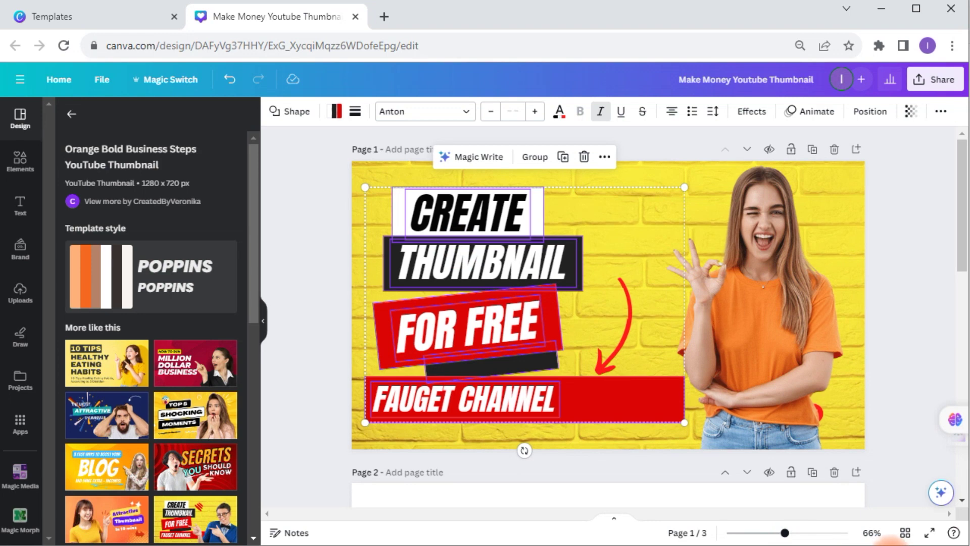
click(457, 420)
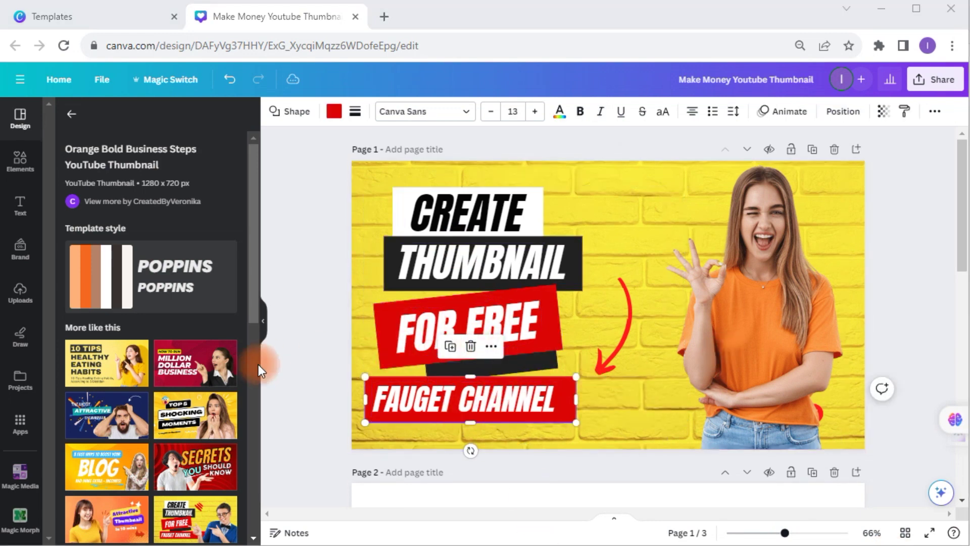
Add a half-circle radial progress chart and place it upside down at page 1's top edge, between the text and the woman
click(25, 175)
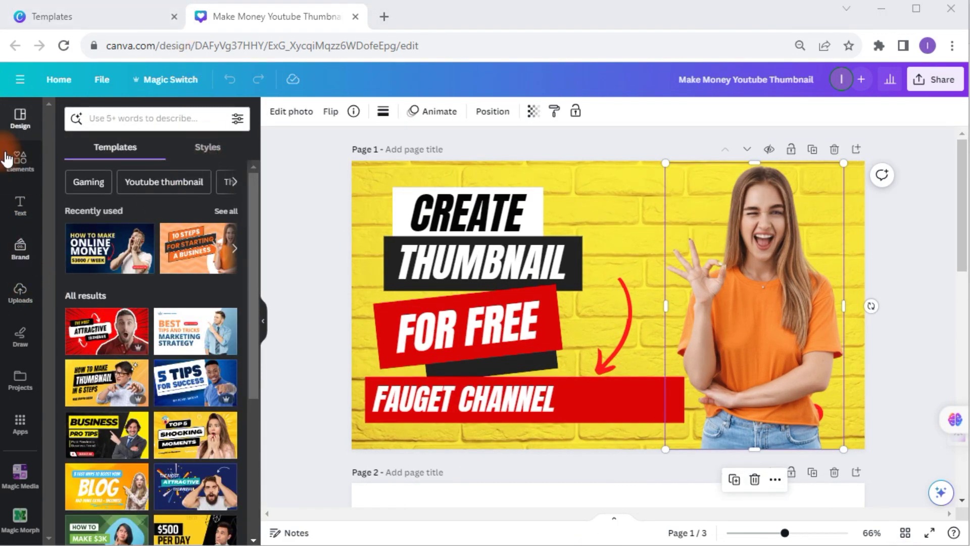
click(22, 162)
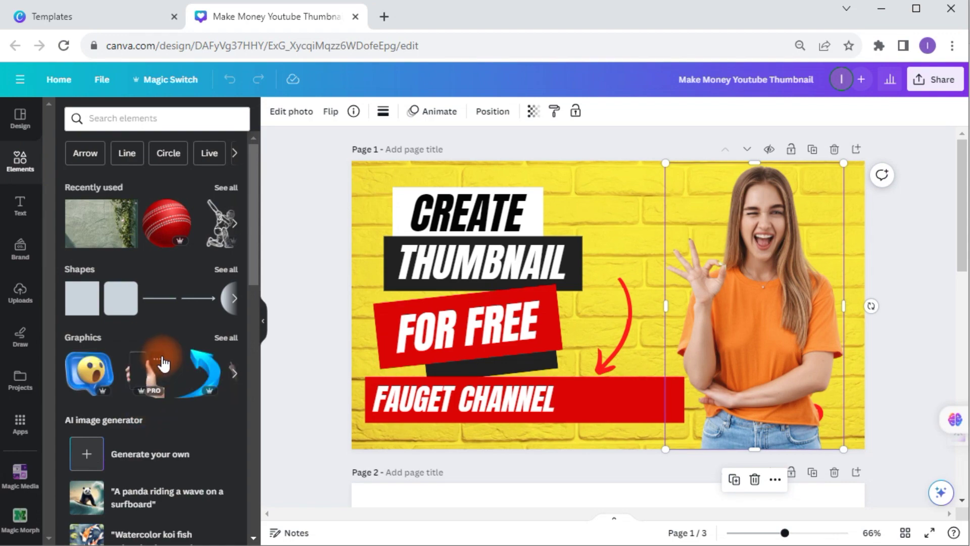
scroll(162, 362, down, 12)
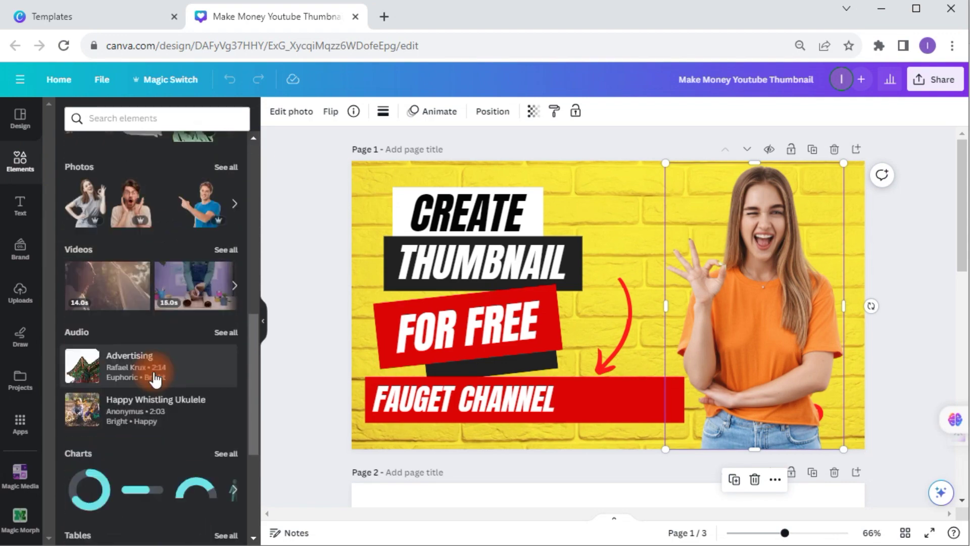
scroll(155, 378, down, 3)
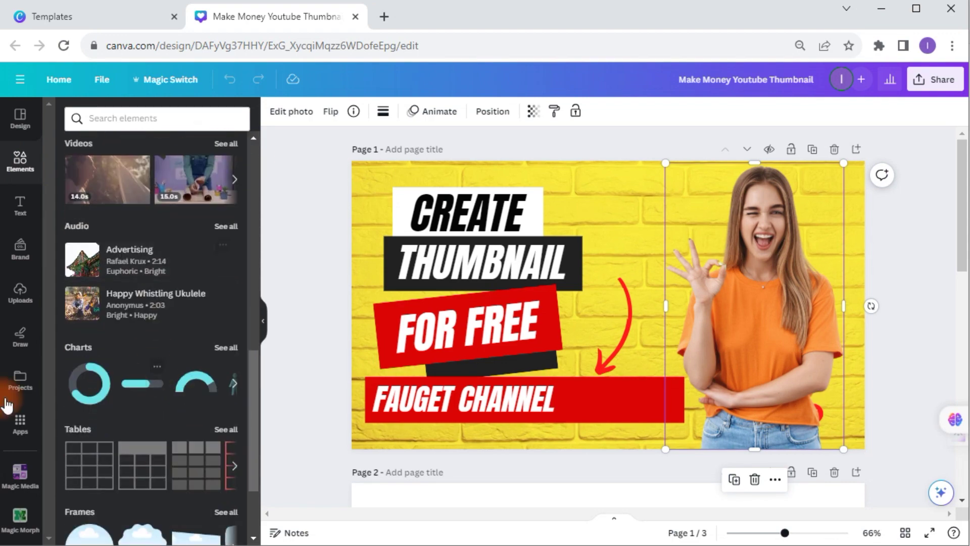
click(190, 385)
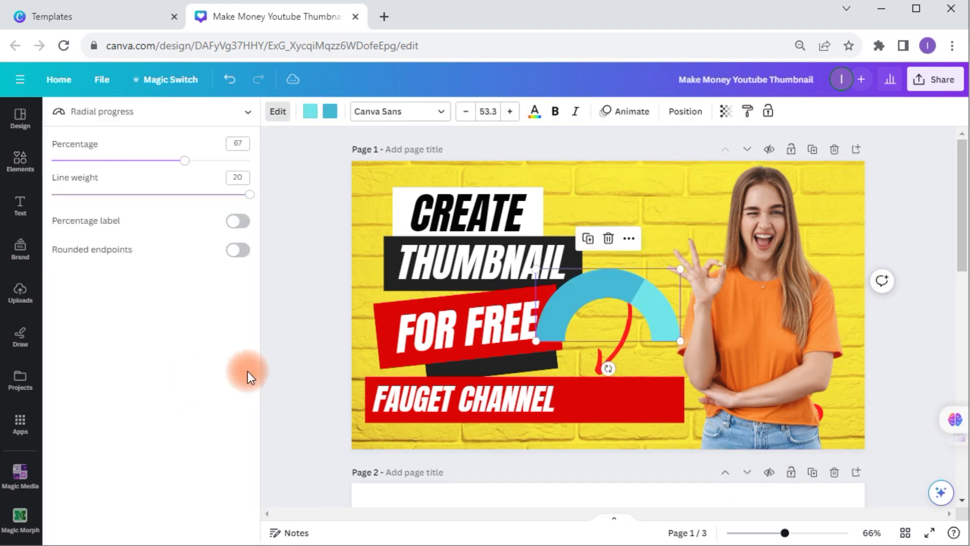
drag(610, 288, 630, 169)
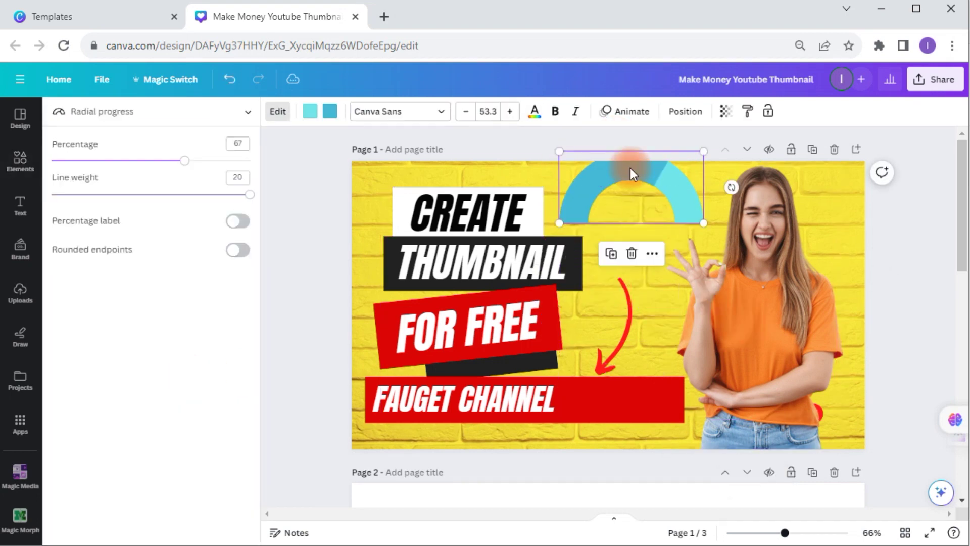
drag(731, 187, 473, 190)
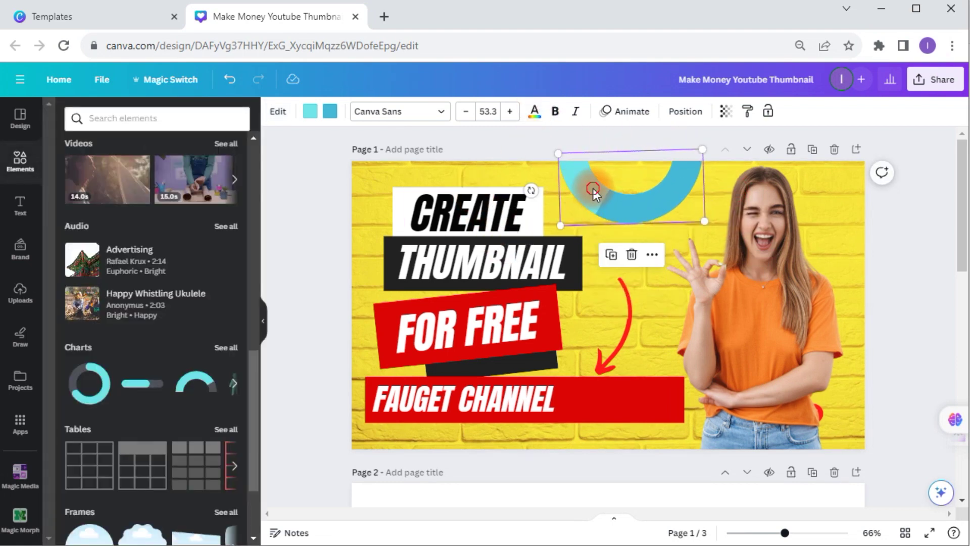
Recolor the half-circle chart on page 1, making its light track black and its blue progress arc red
click(311, 113)
click(99, 183)
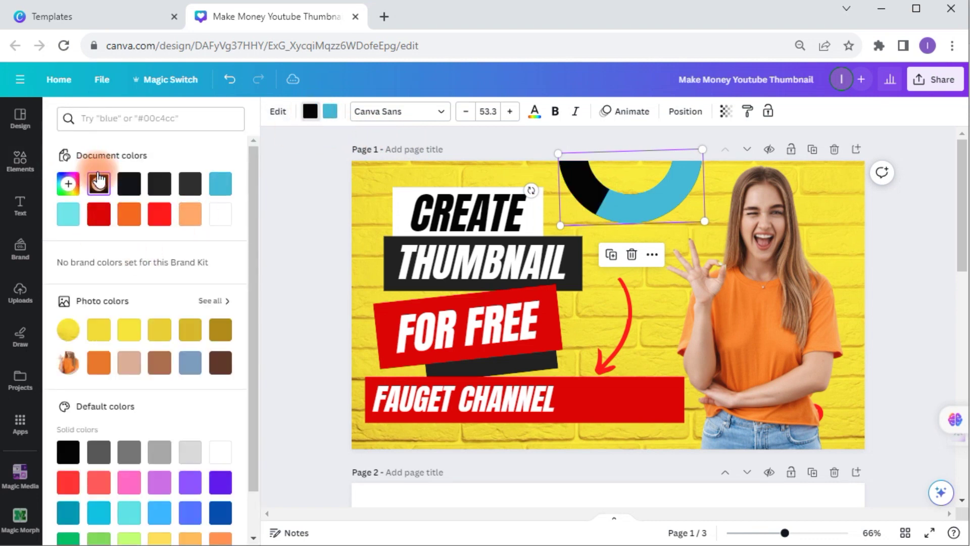
click(634, 204)
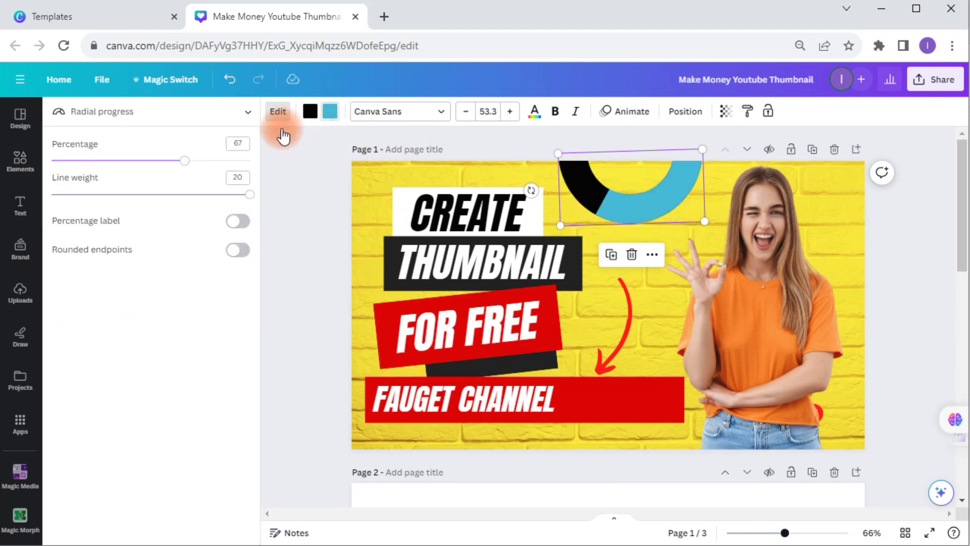
click(330, 111)
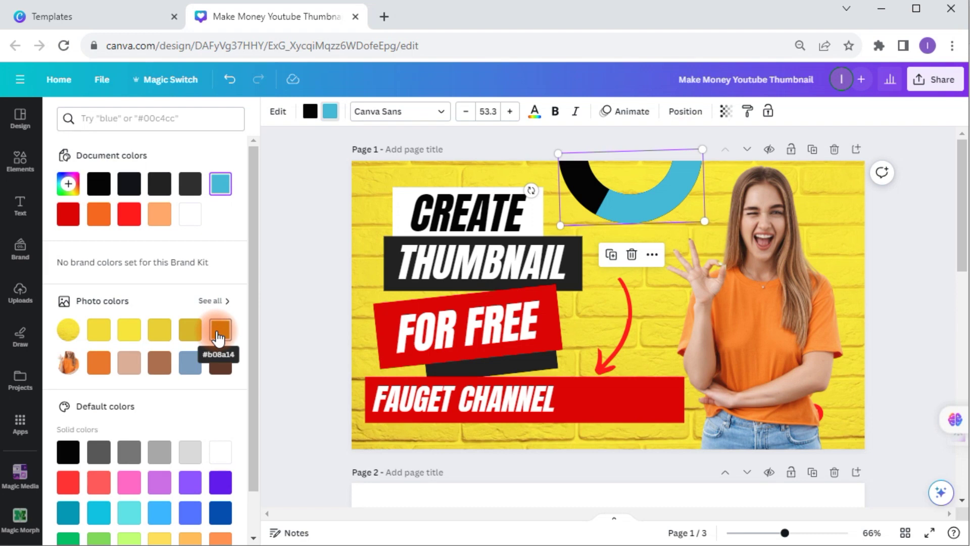
click(68, 483)
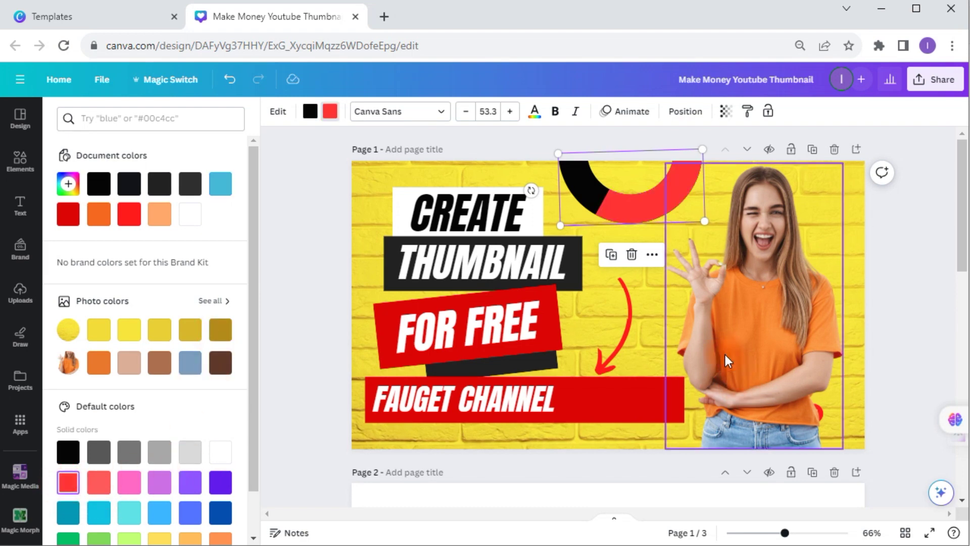
click(903, 265)
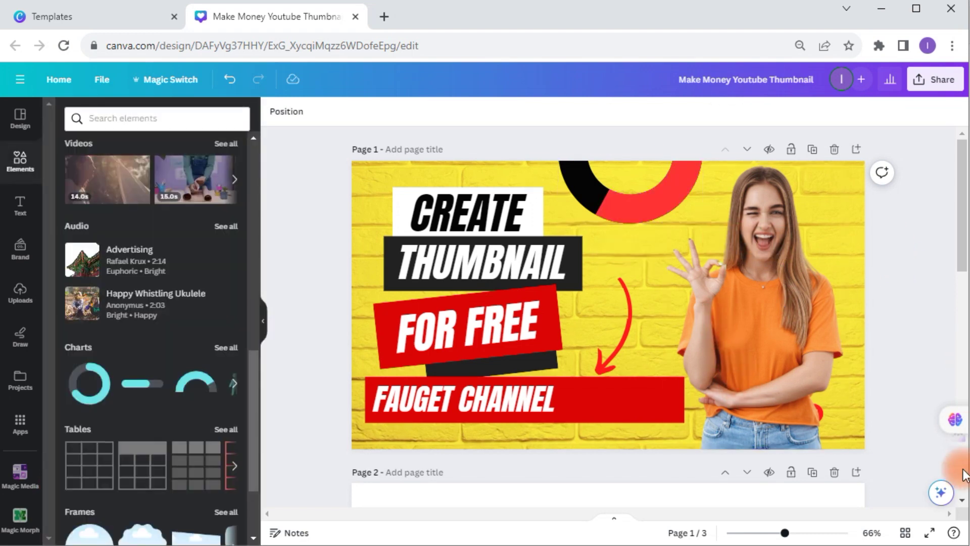
click(952, 503)
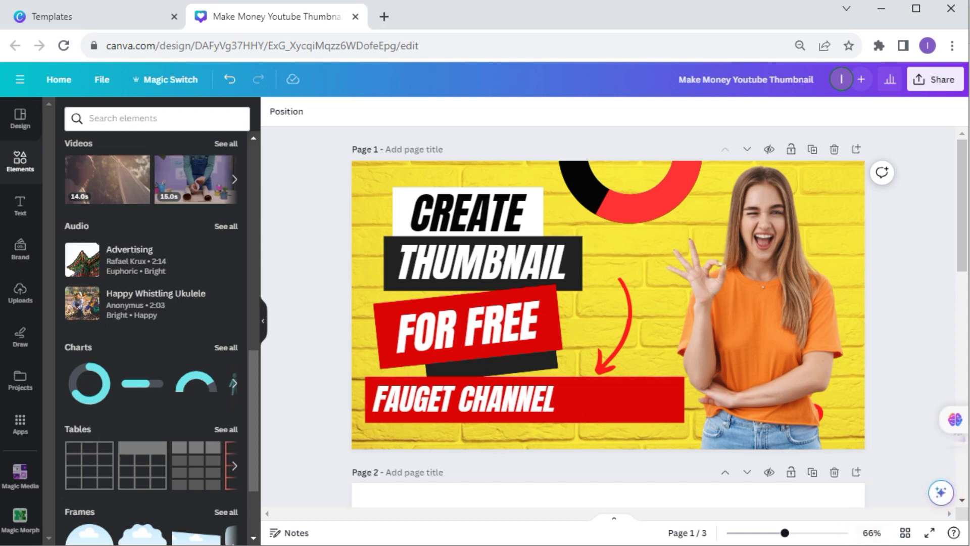
Replace the "FAUGET CHANNEL" text with "YOUR YOUTUBE CHANNEL" and widen its text box so it fits on one line
double_click(502, 403)
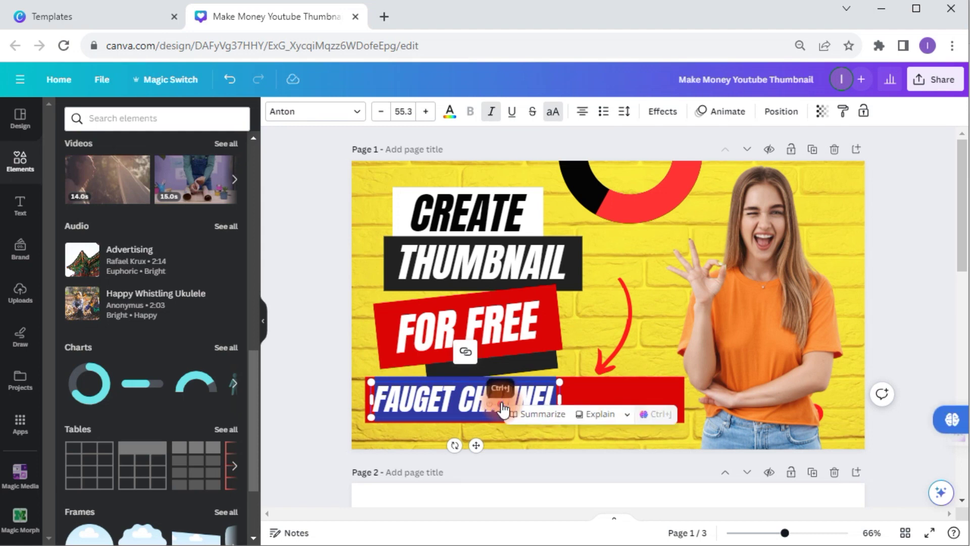
text(YOUR YOUTU)
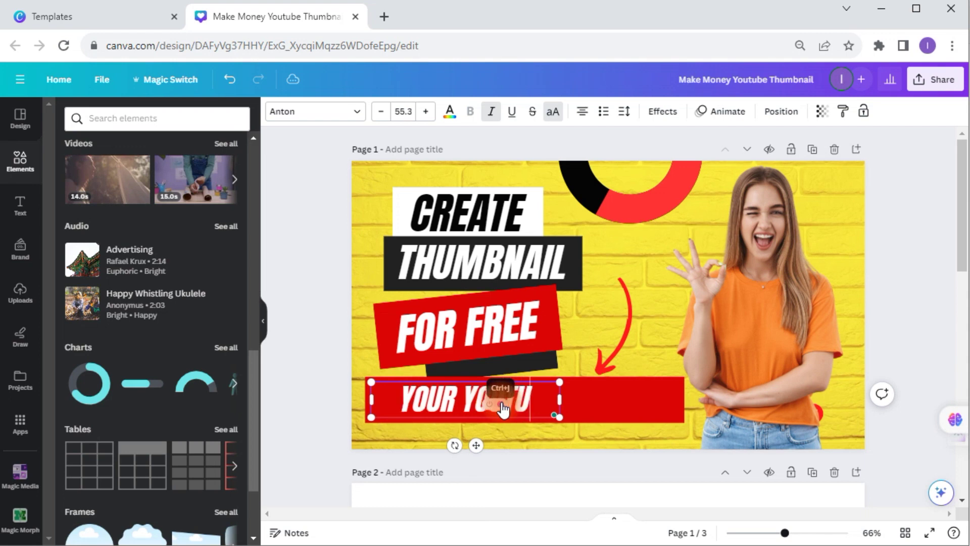
text(BE)
text(C)
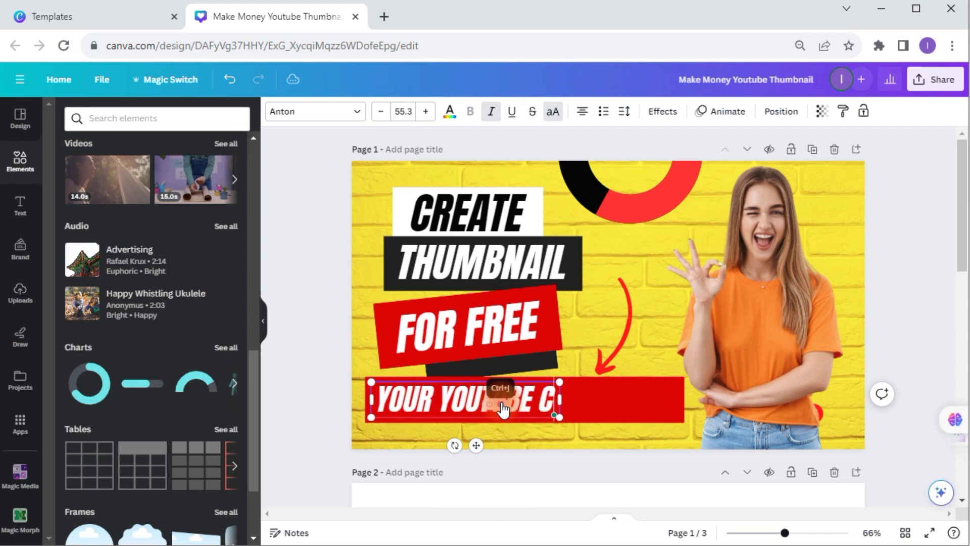
text(HANNEL)
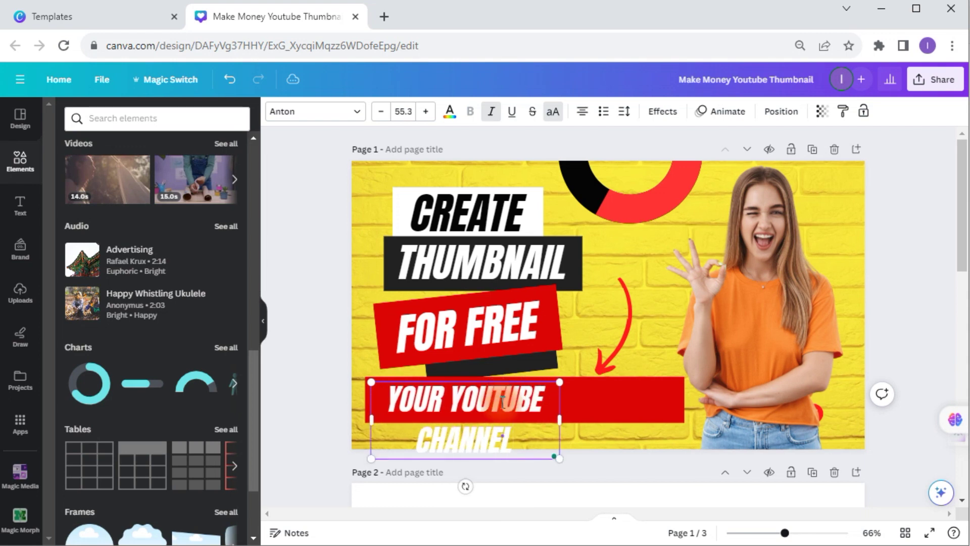
click(558, 458)
drag(560, 415, 672, 401)
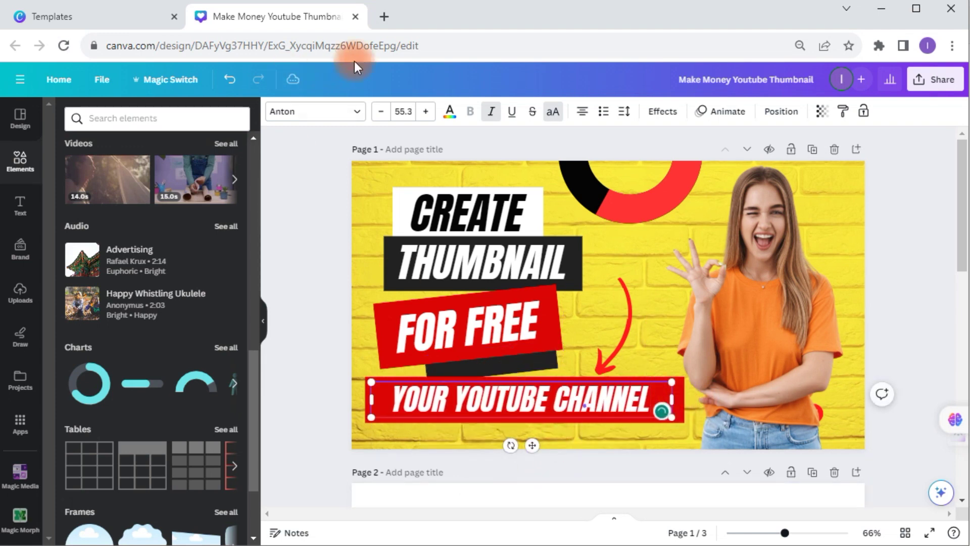
Set the font size of the "YOUR YOUTUBE CHANNEL" text to 59.3
click(426, 112)
click(426, 111)
click(426, 111)
click(426, 112)
click(426, 112)
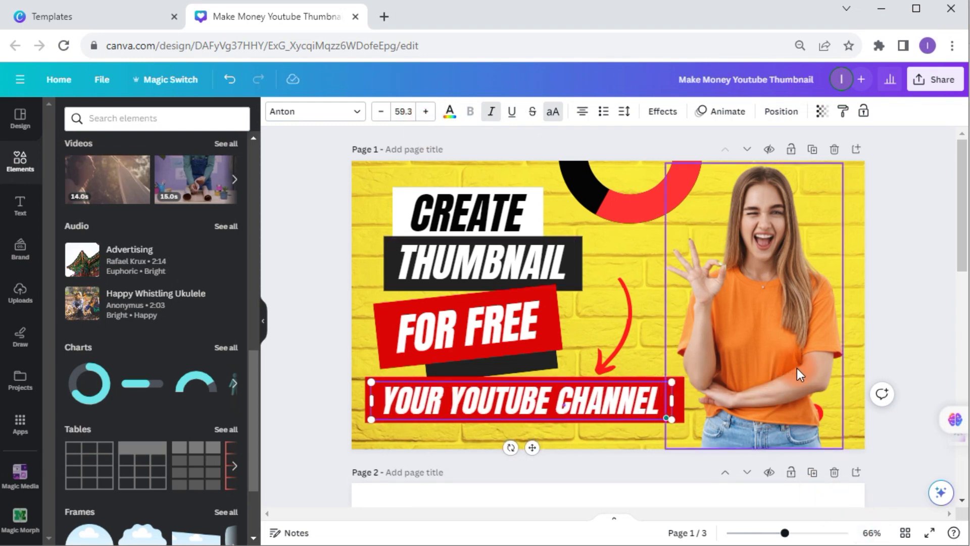
Lengthen the red banner behind the channel text so it reaches the woman, and bring her photo forward in front of it
click(679, 389)
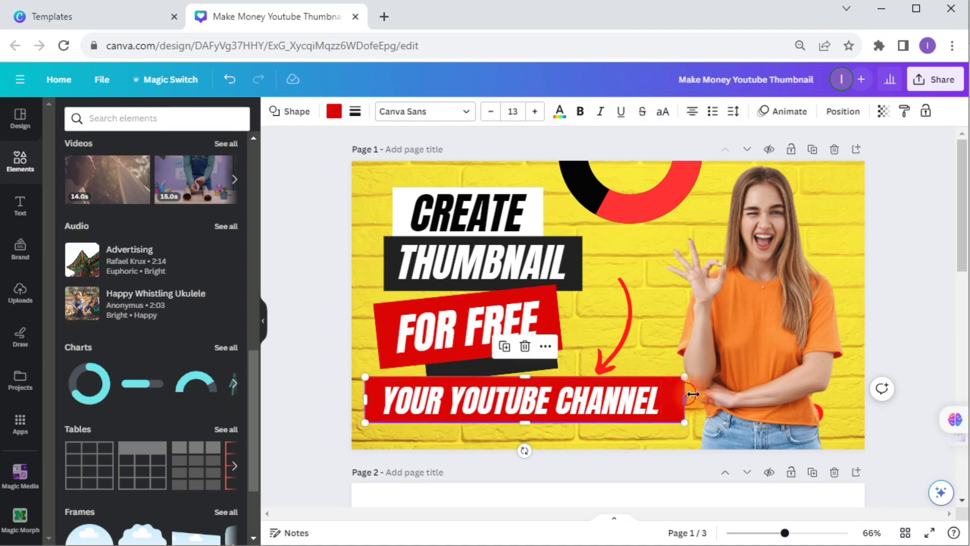
drag(684, 400, 729, 393)
click(772, 335)
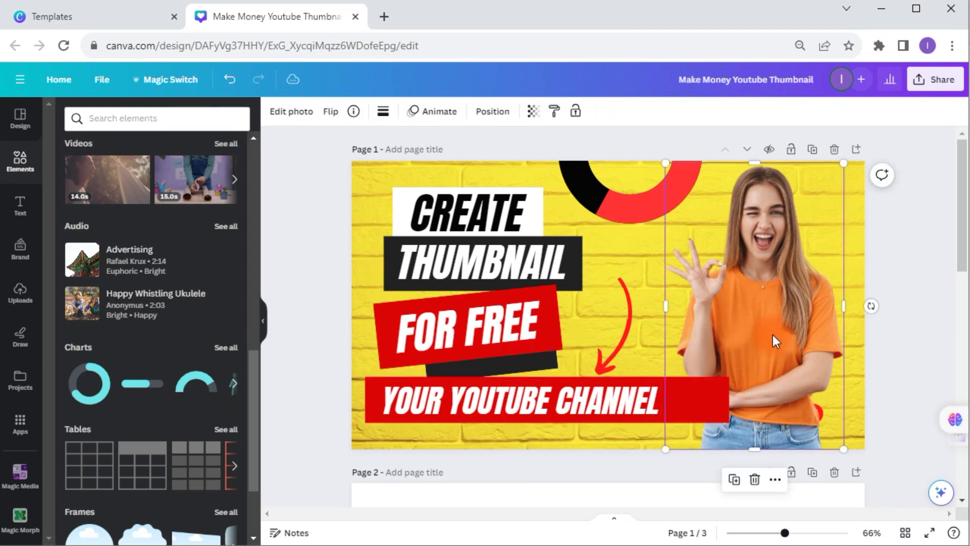
right_click(772, 334)
mouse_move(775, 339)
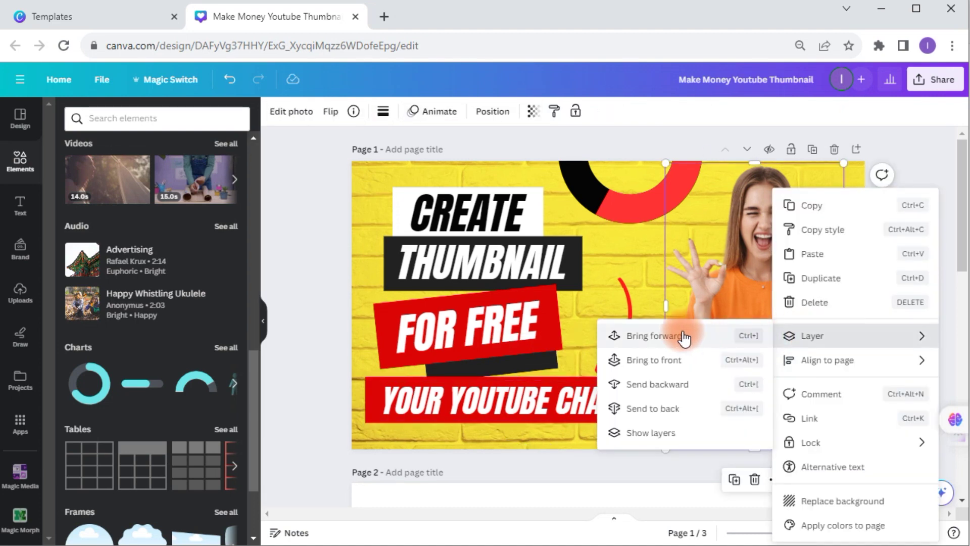
click(661, 341)
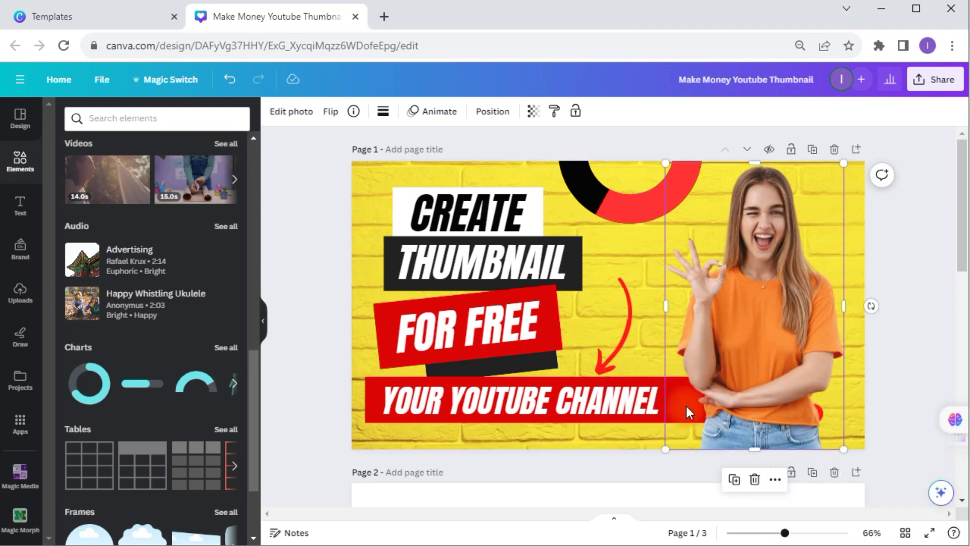
Enlarge the "YOUR YOUTUBE CHANNEL" text to size 67.3 in a wider text box, and nudge it into place on the red banner
click(588, 399)
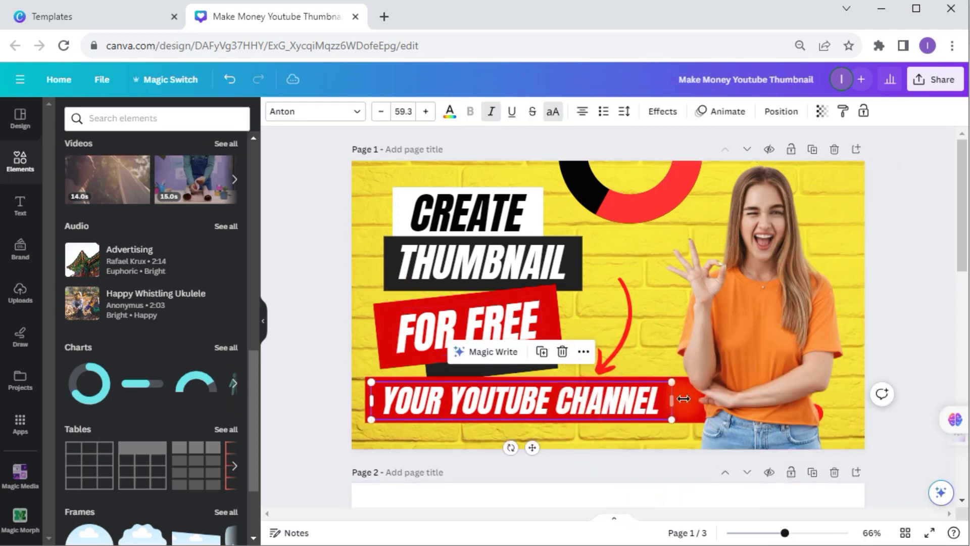
drag(683, 398, 707, 399)
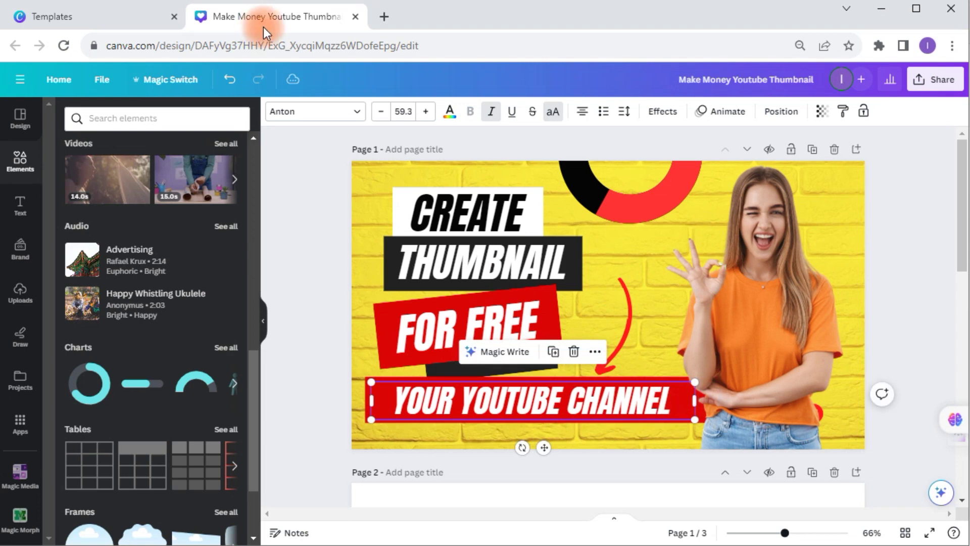
click(426, 111)
click(426, 112)
click(426, 112)
click(426, 111)
click(426, 111)
click(425, 112)
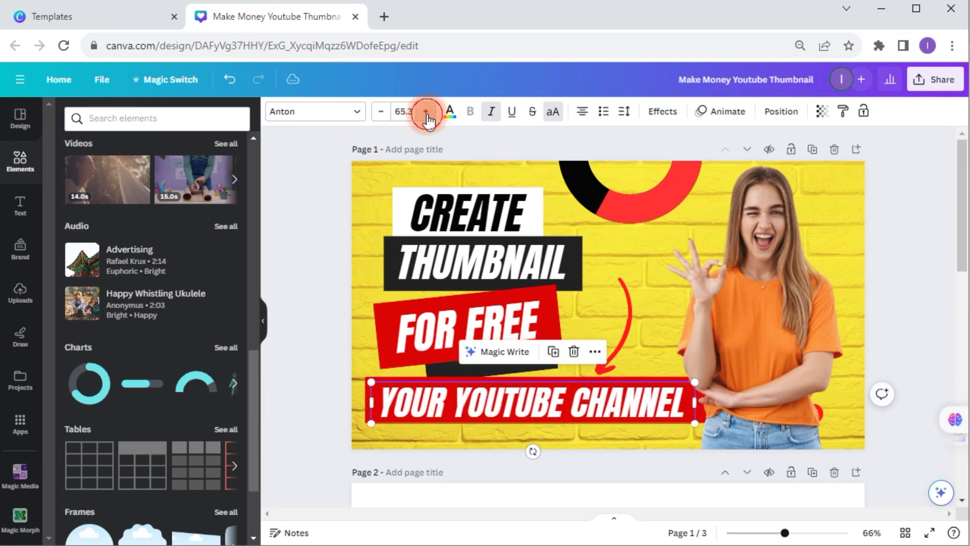
click(426, 111)
click(425, 112)
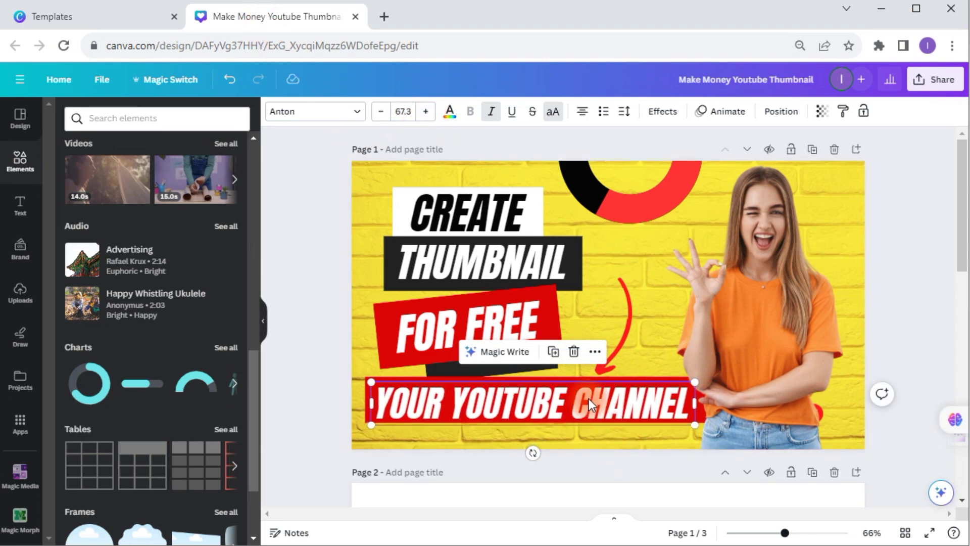
drag(598, 399, 599, 397)
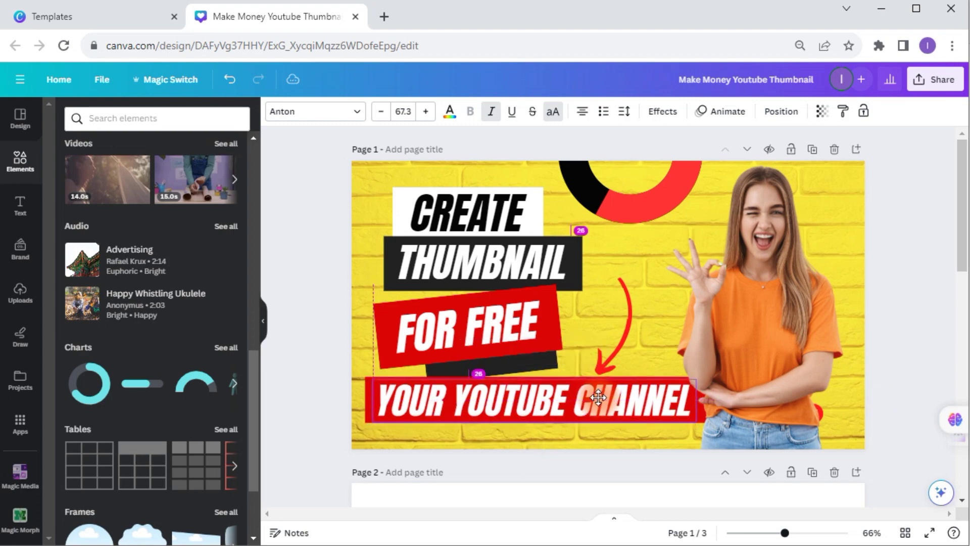